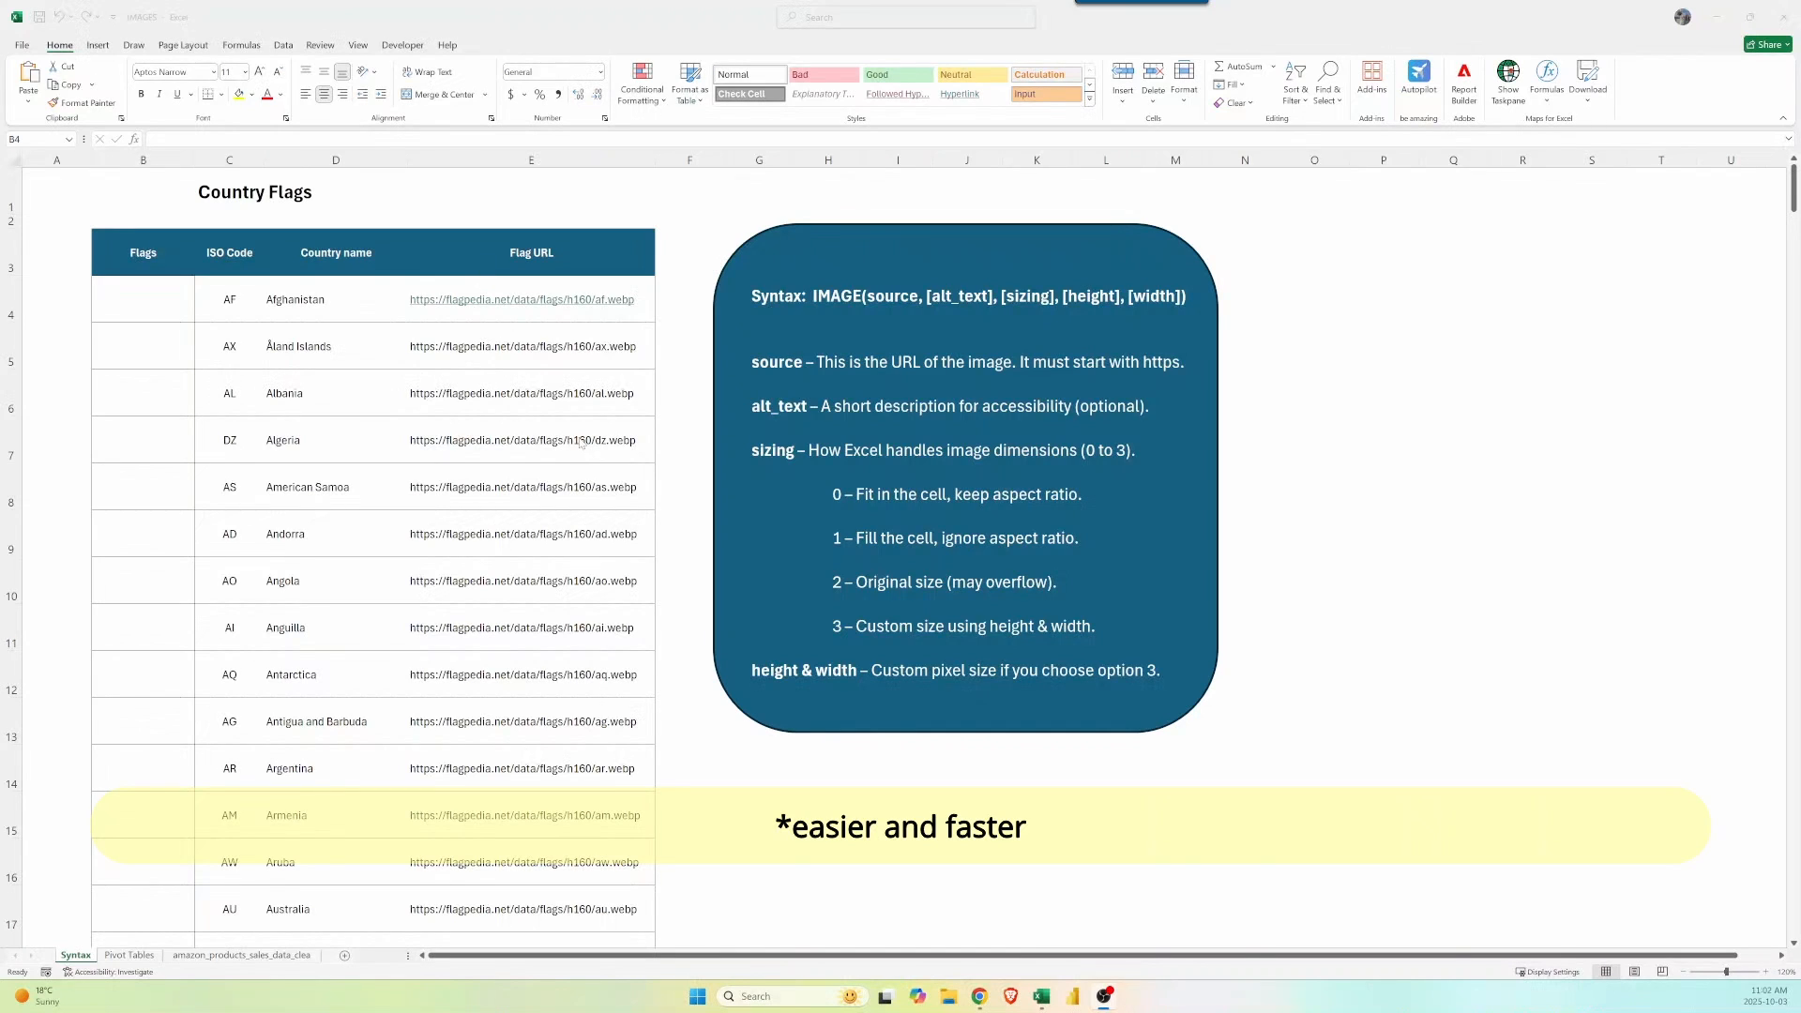
# Enter =IMAGE(E4) in B4 to show Afghanistan's flag, then reopen the formula for editing.
pyautogui.click(142, 300)
pyautogui.write('=image(')
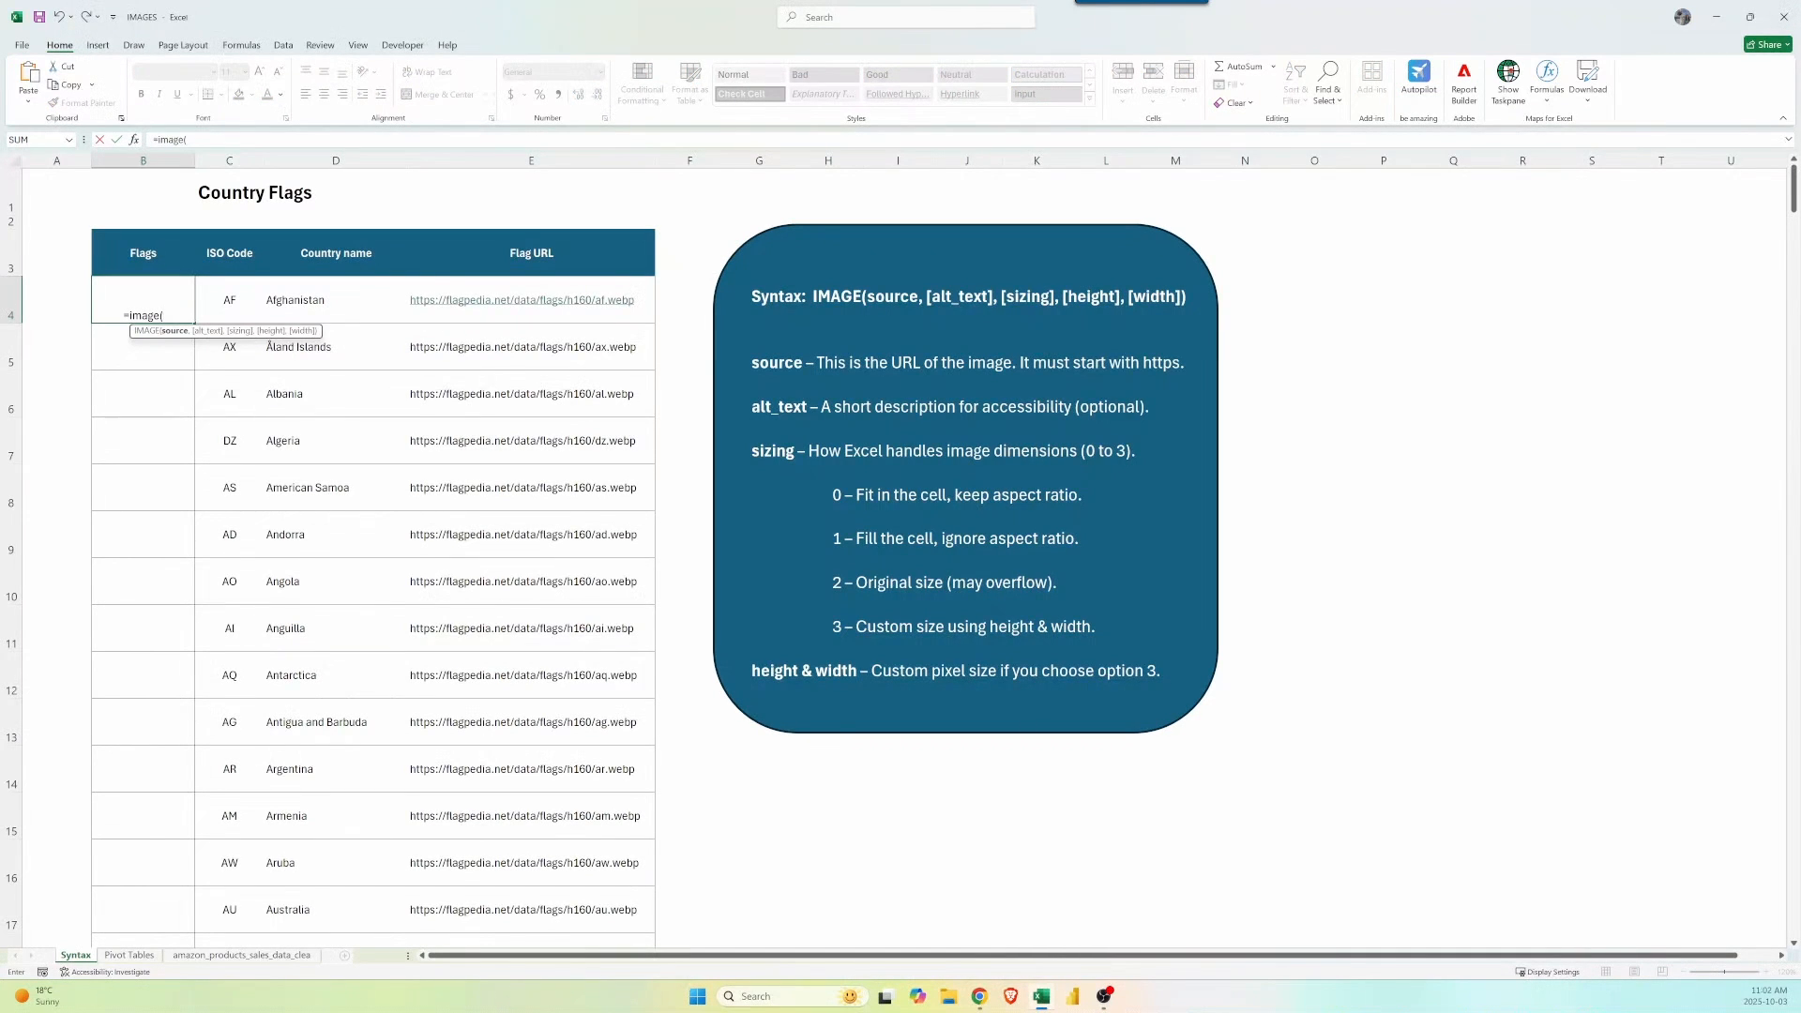
pyautogui.click(470, 284)
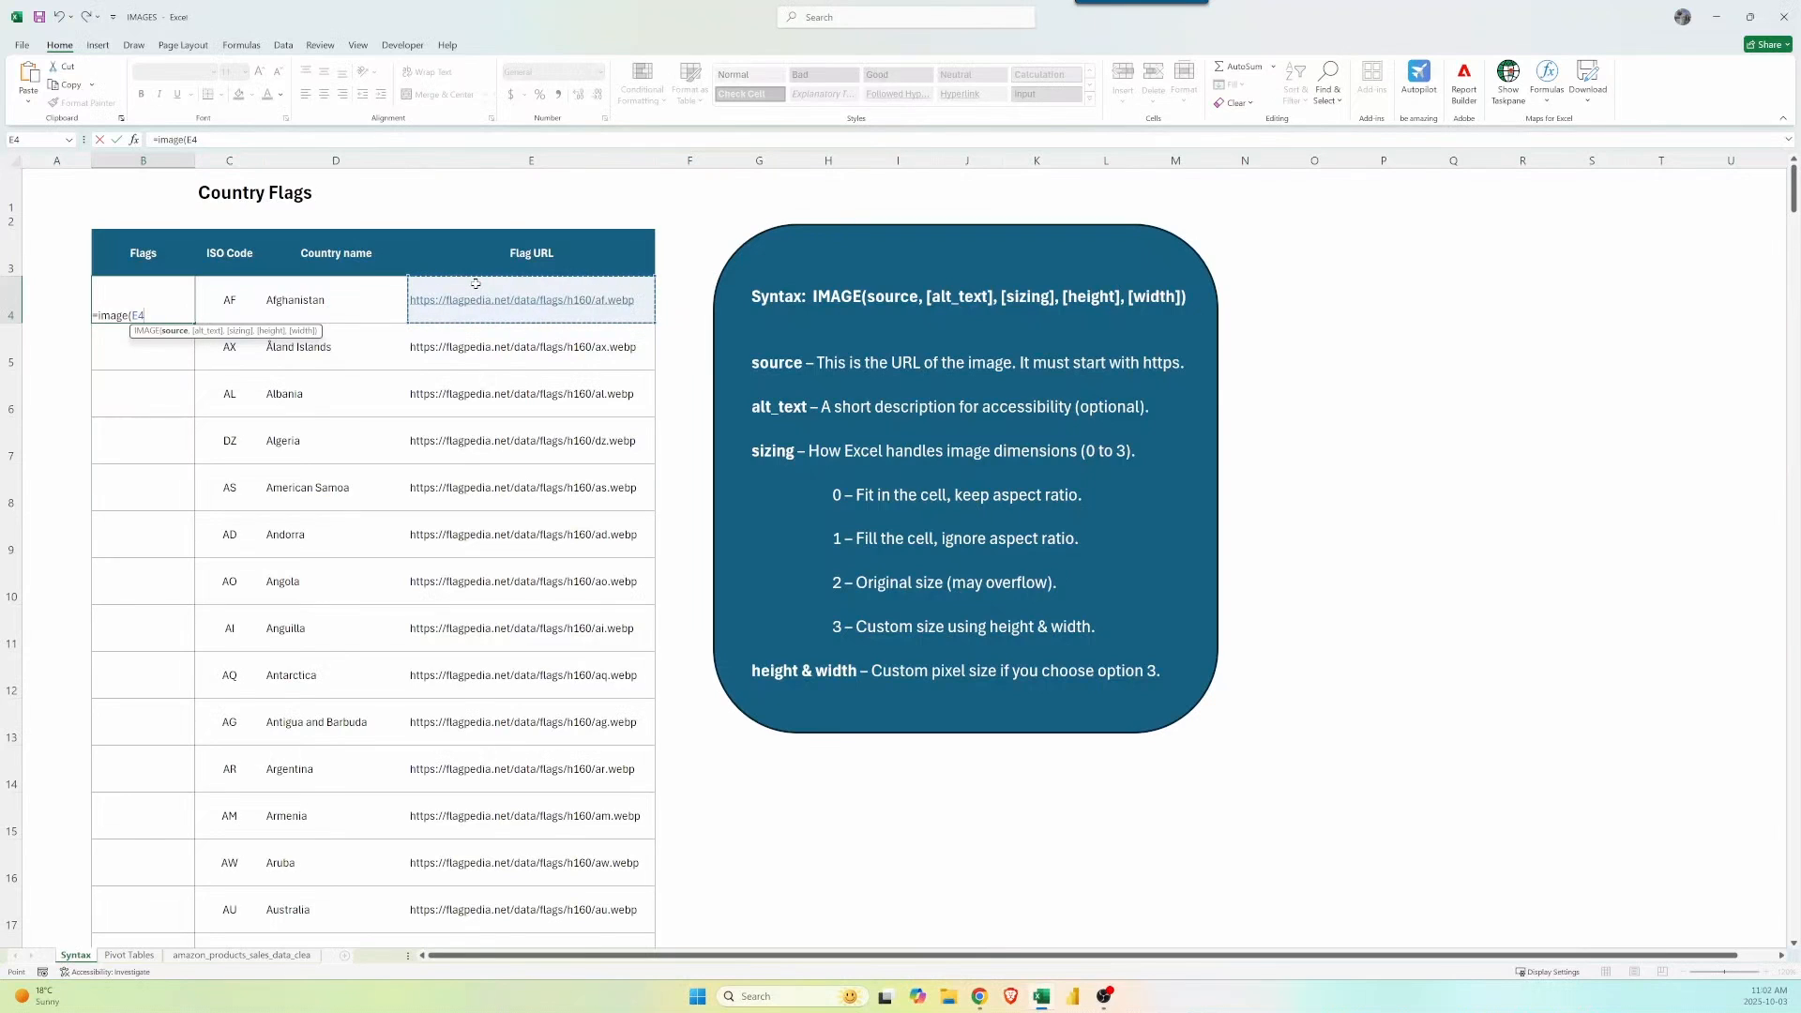
pyautogui.write(')')
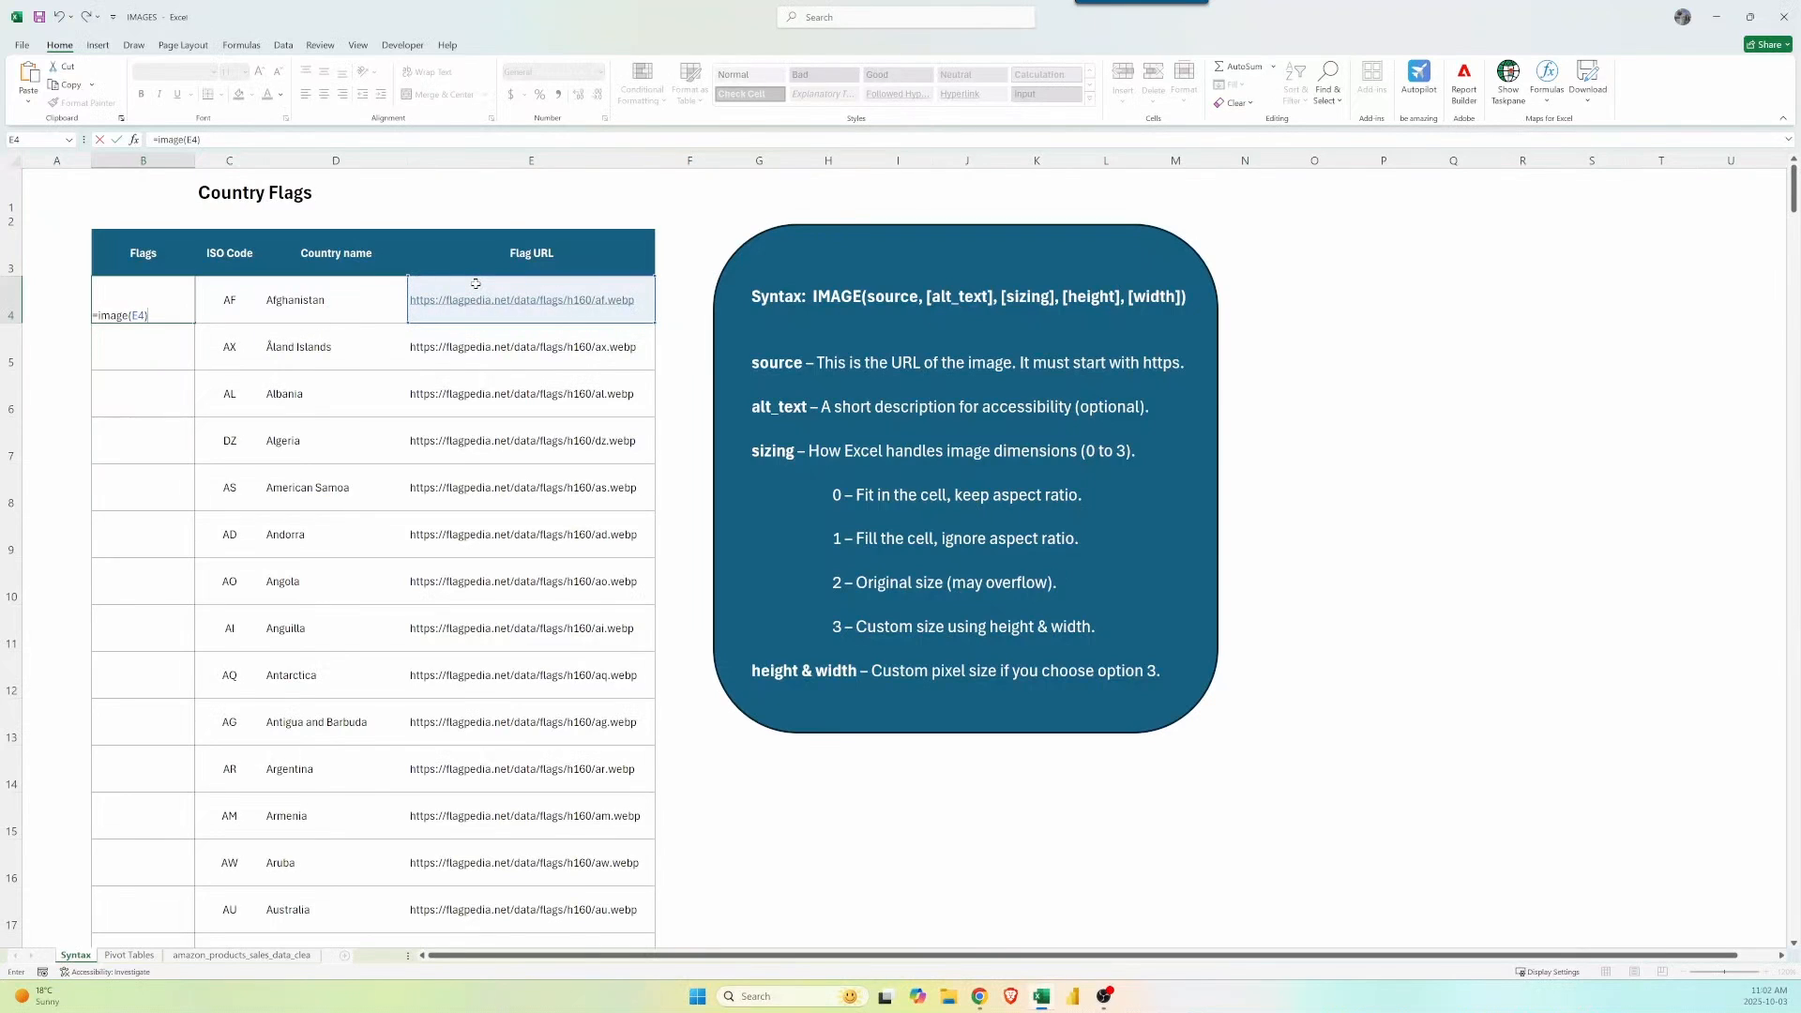
pyautogui.hotkey('ctrl', 'Return')
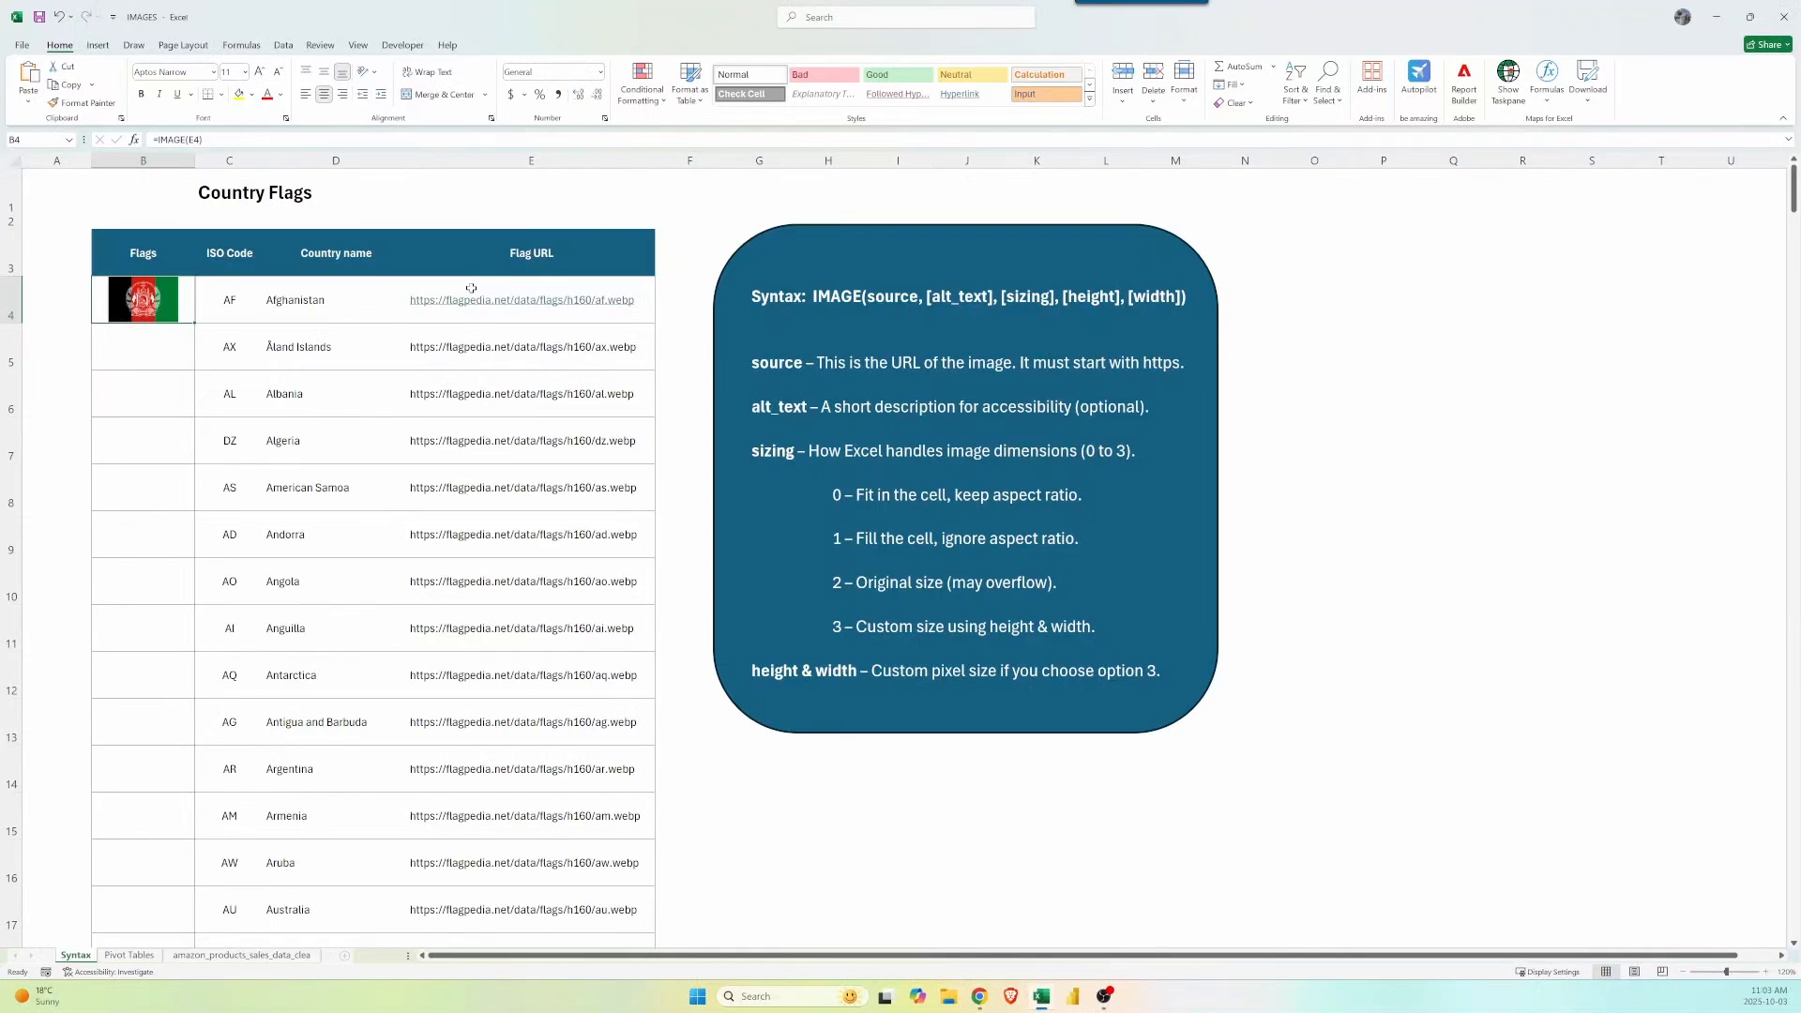
pyautogui.press('F2')
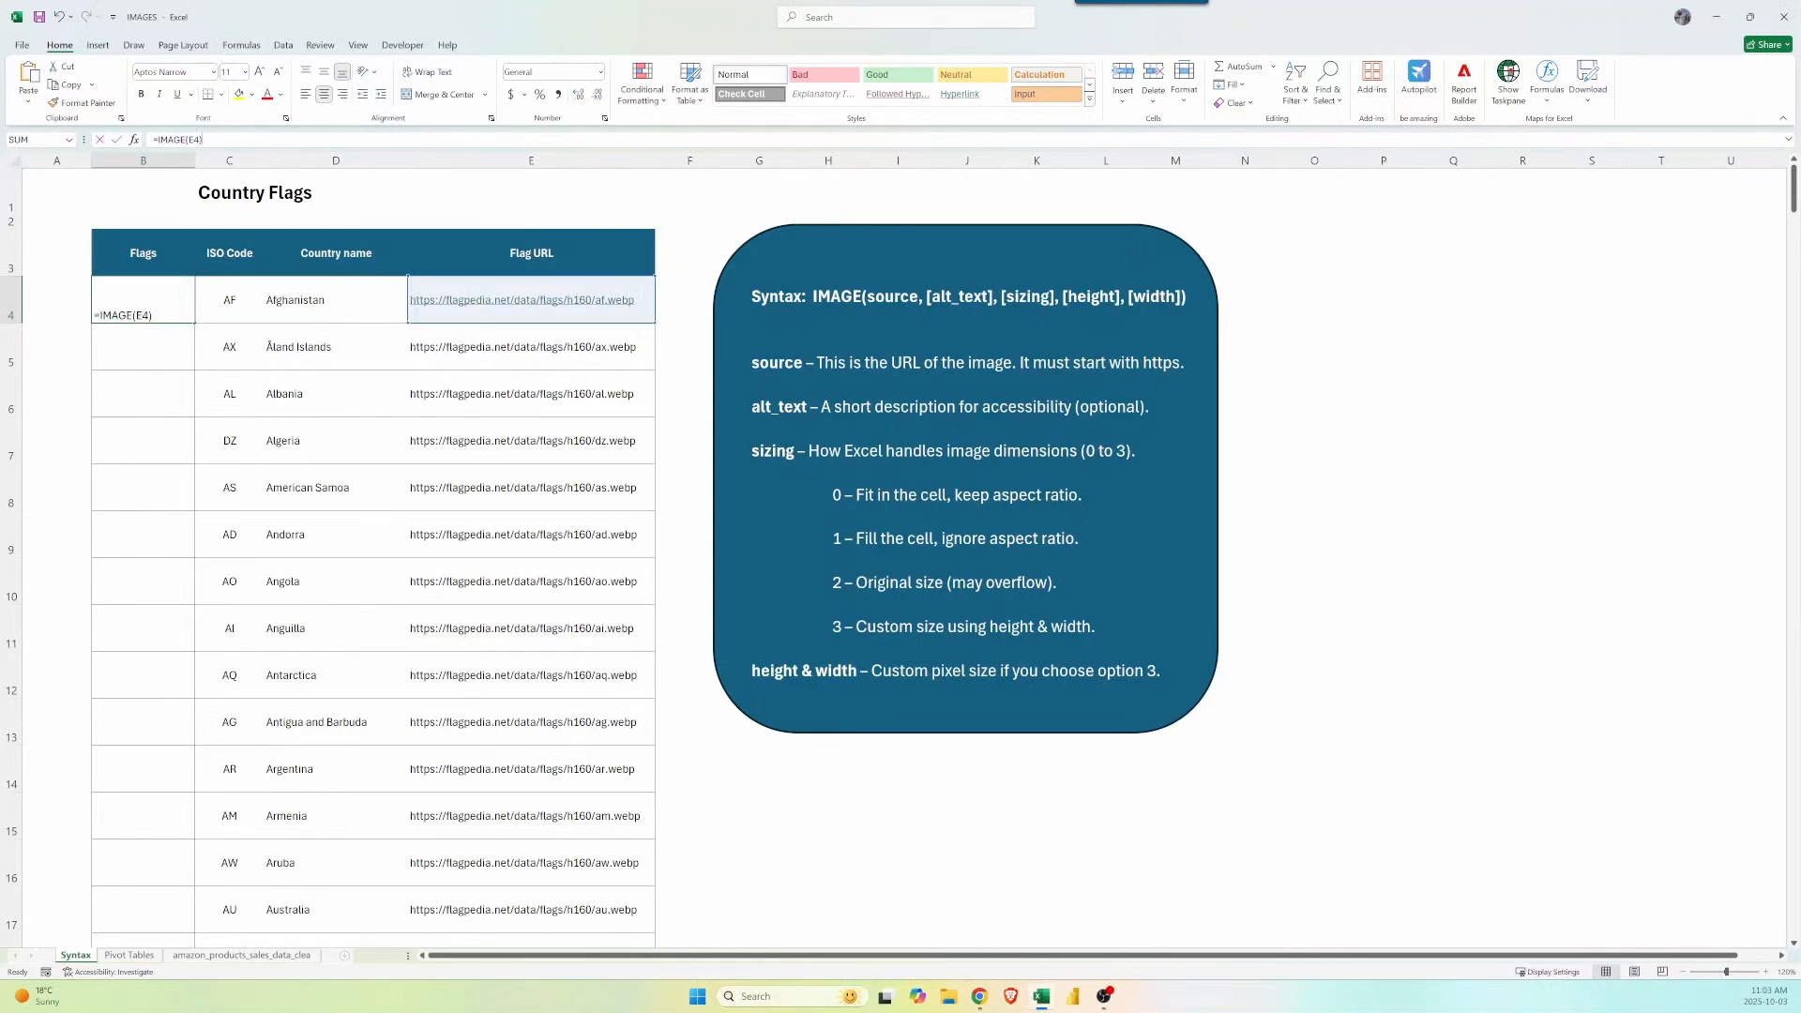
# Extend B4 to =IMAGE(E4,D4,1), using the country name in D4 as alt text.
pyautogui.press('BackSpace')
pyautogui.write(',')
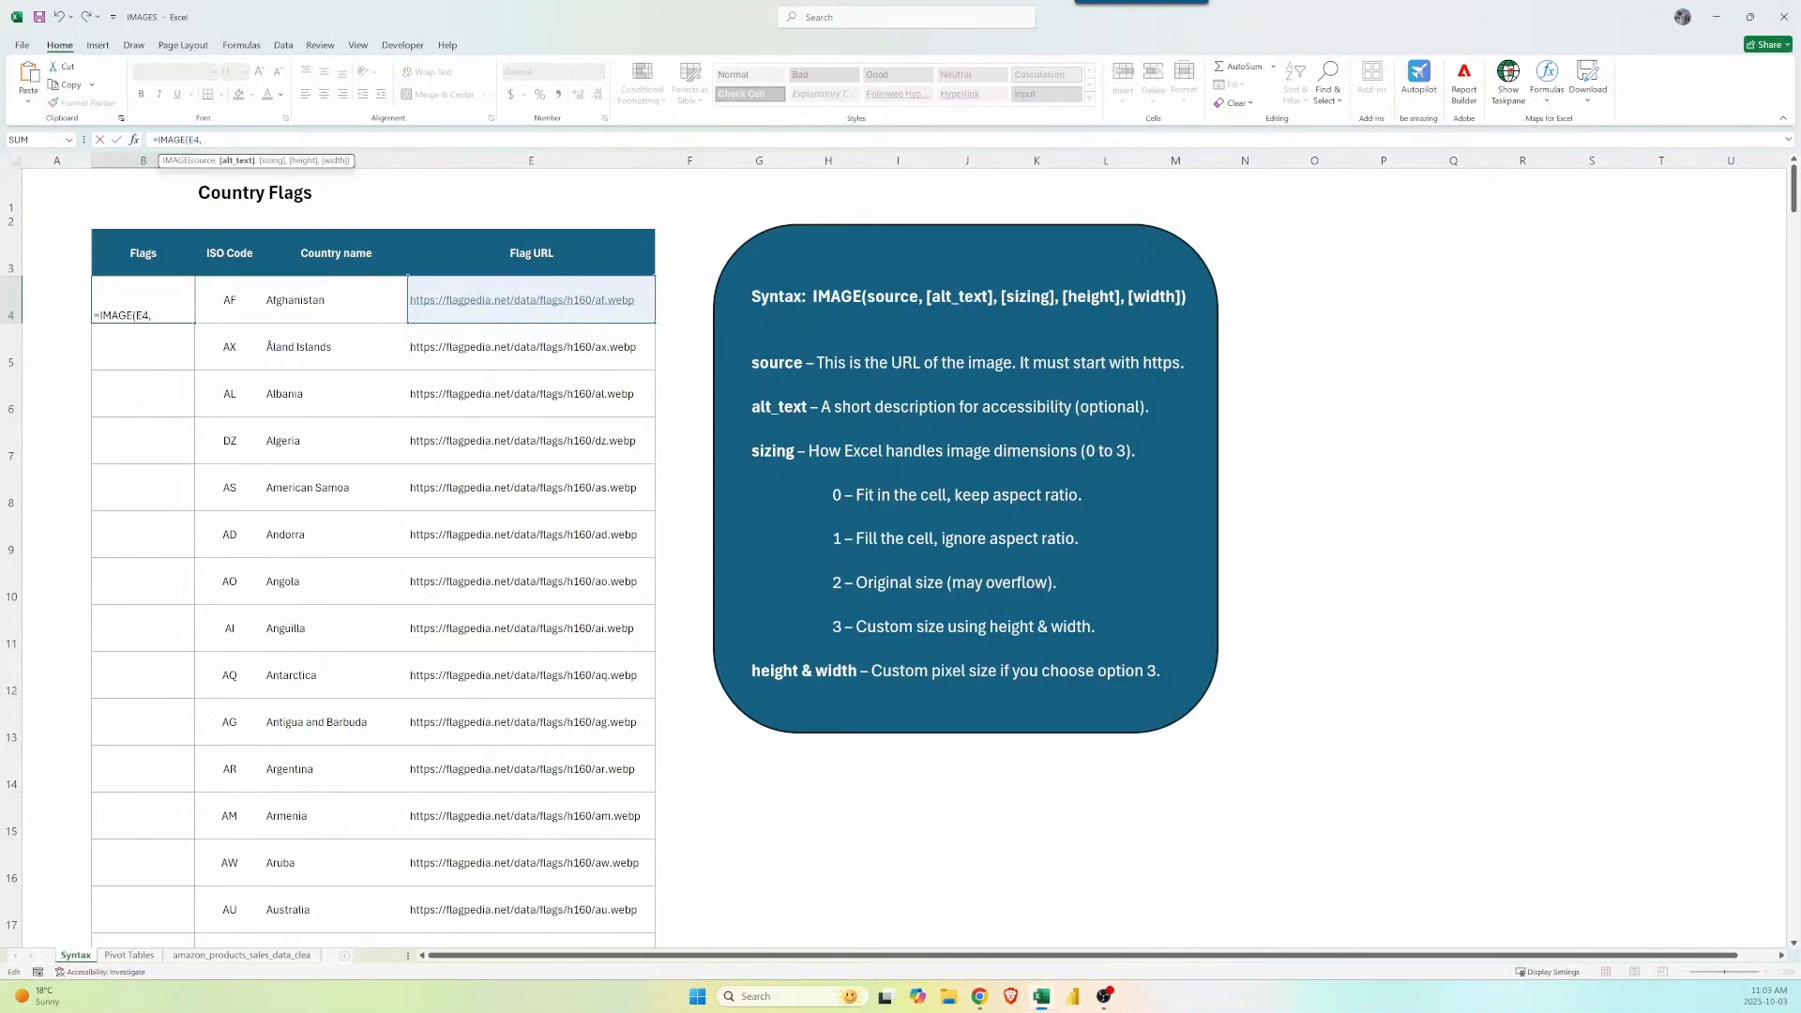
pyautogui.click(347, 301)
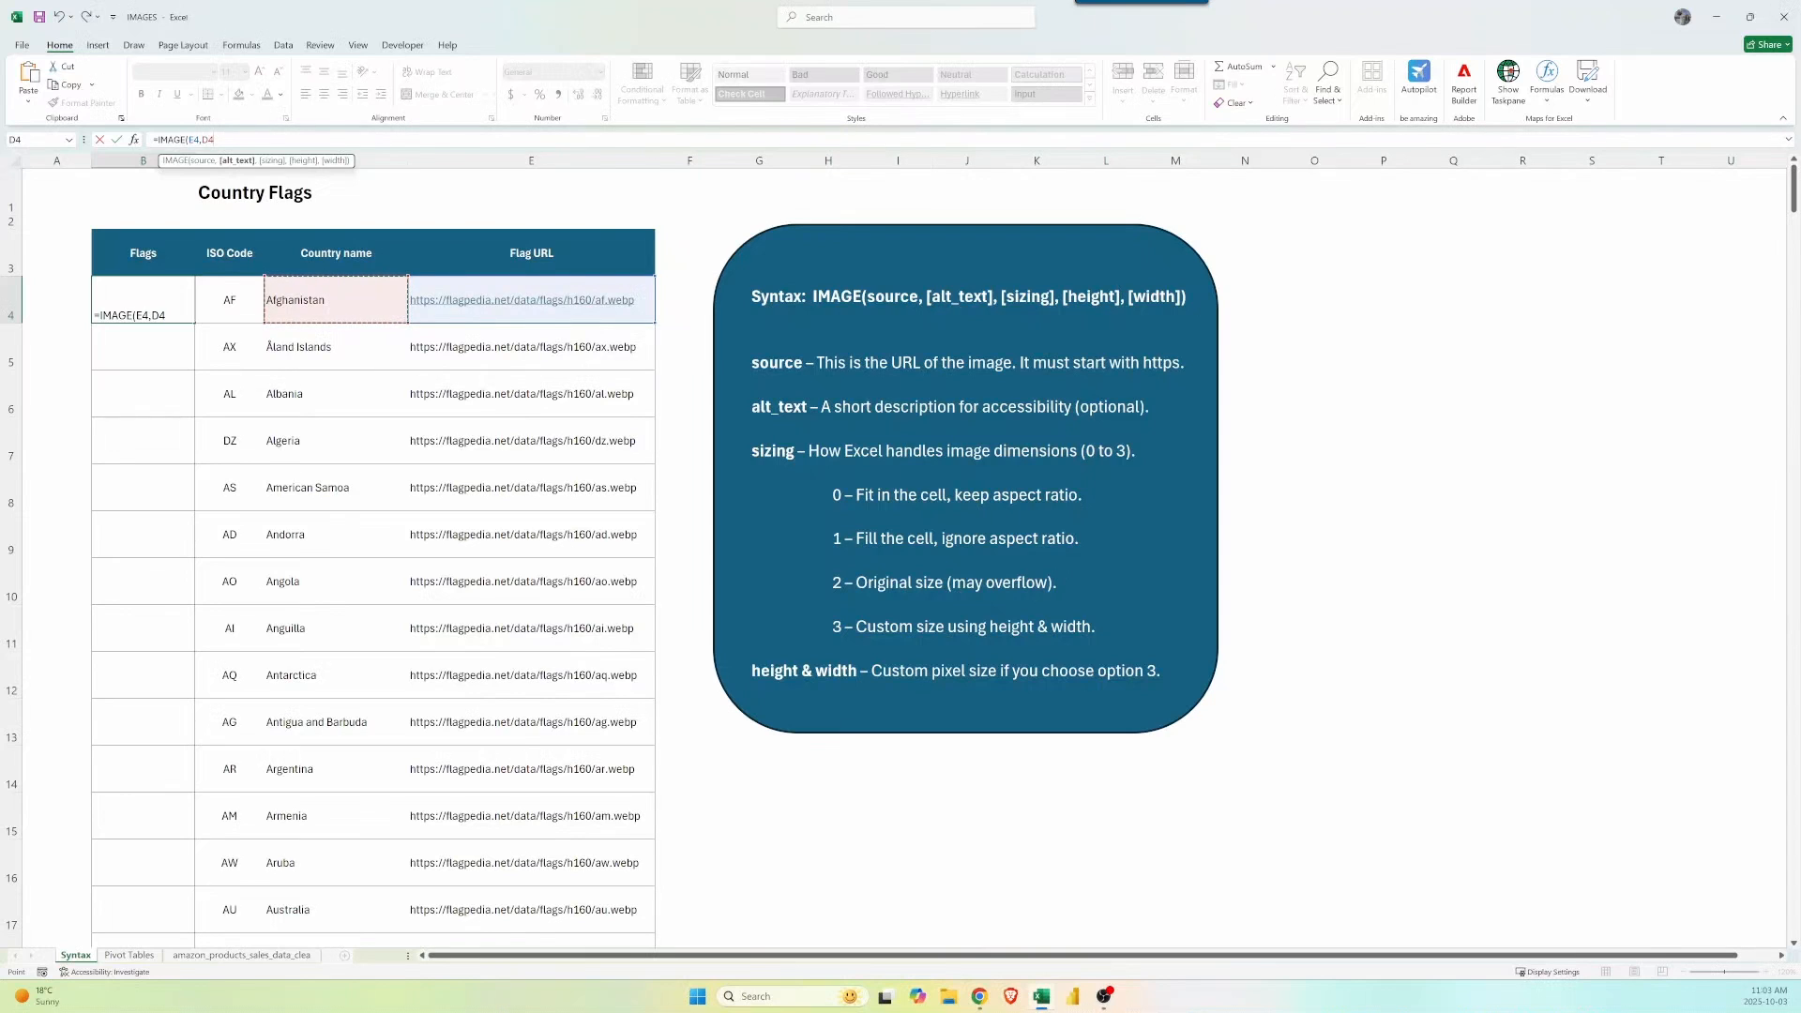
pyautogui.write(',')
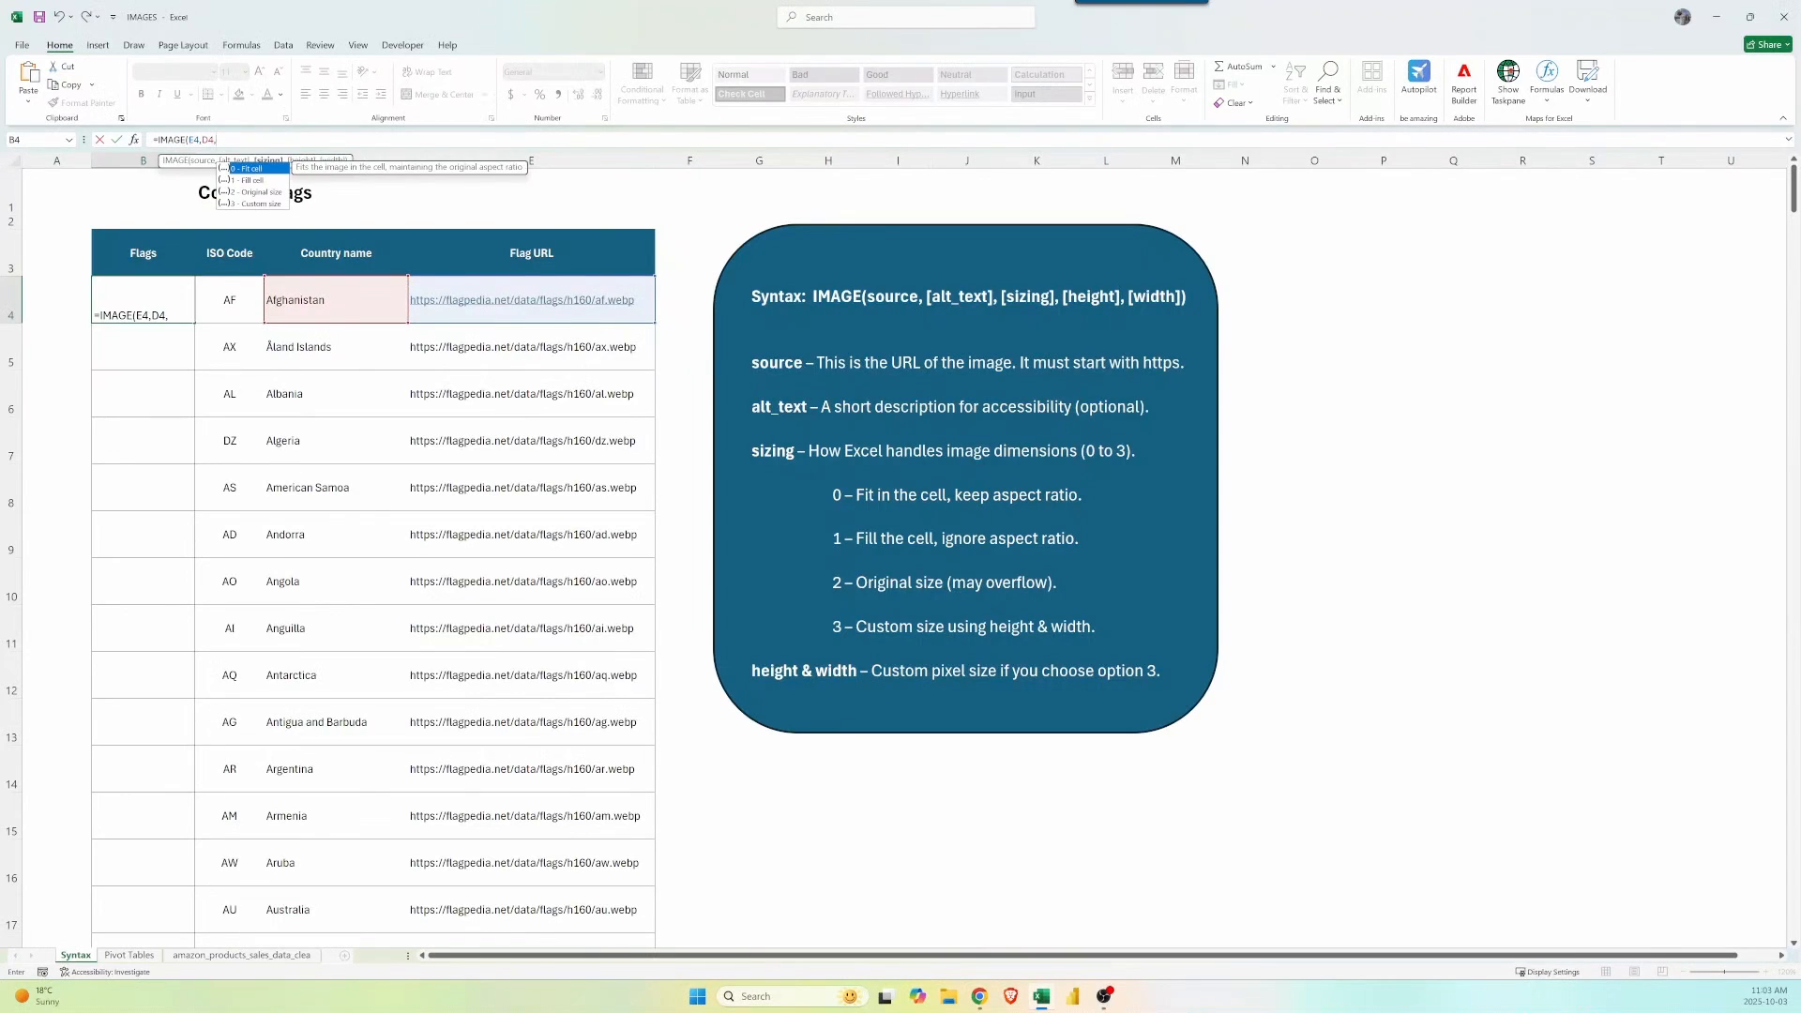
pyautogui.write('1)')
pyautogui.hotkey('ctrl', 'Return')
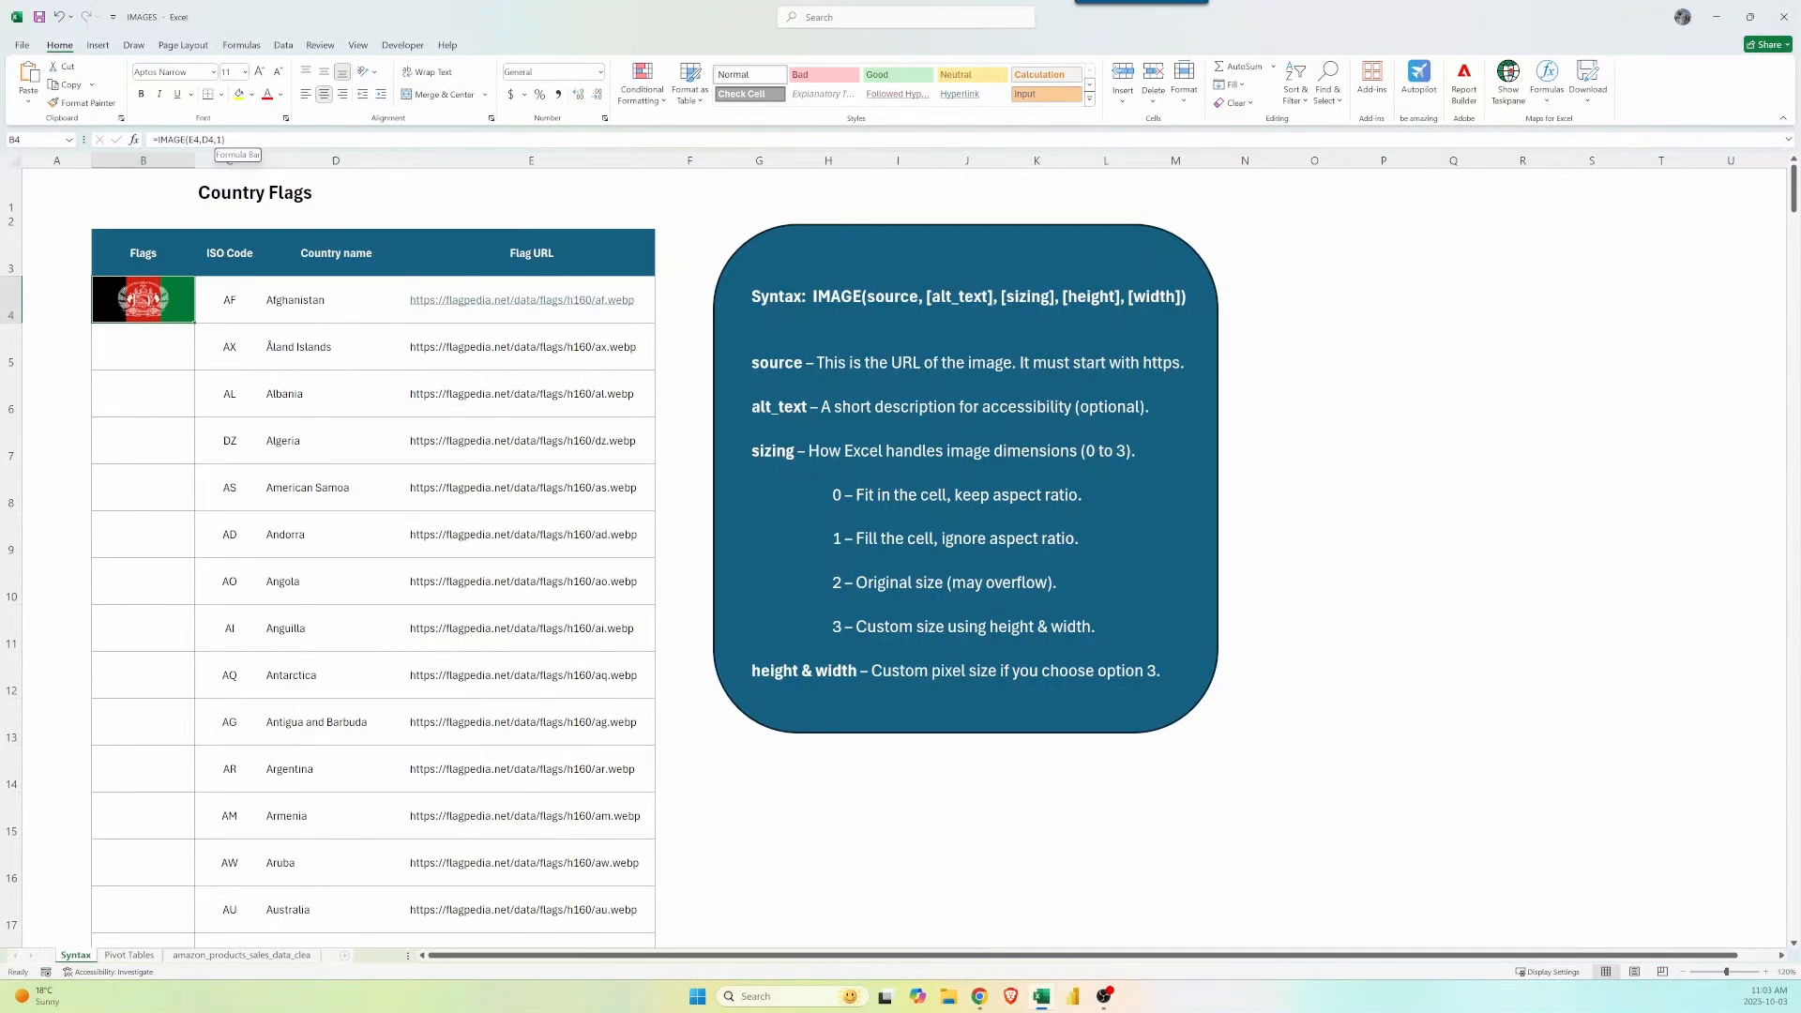
# Change B4's sizing argument to 2 so the flag shows at original size.
pyautogui.click(227, 140)
pyautogui.press('BackSpace')
pyautogui.press('BackSpace')
pyautogui.write('2')
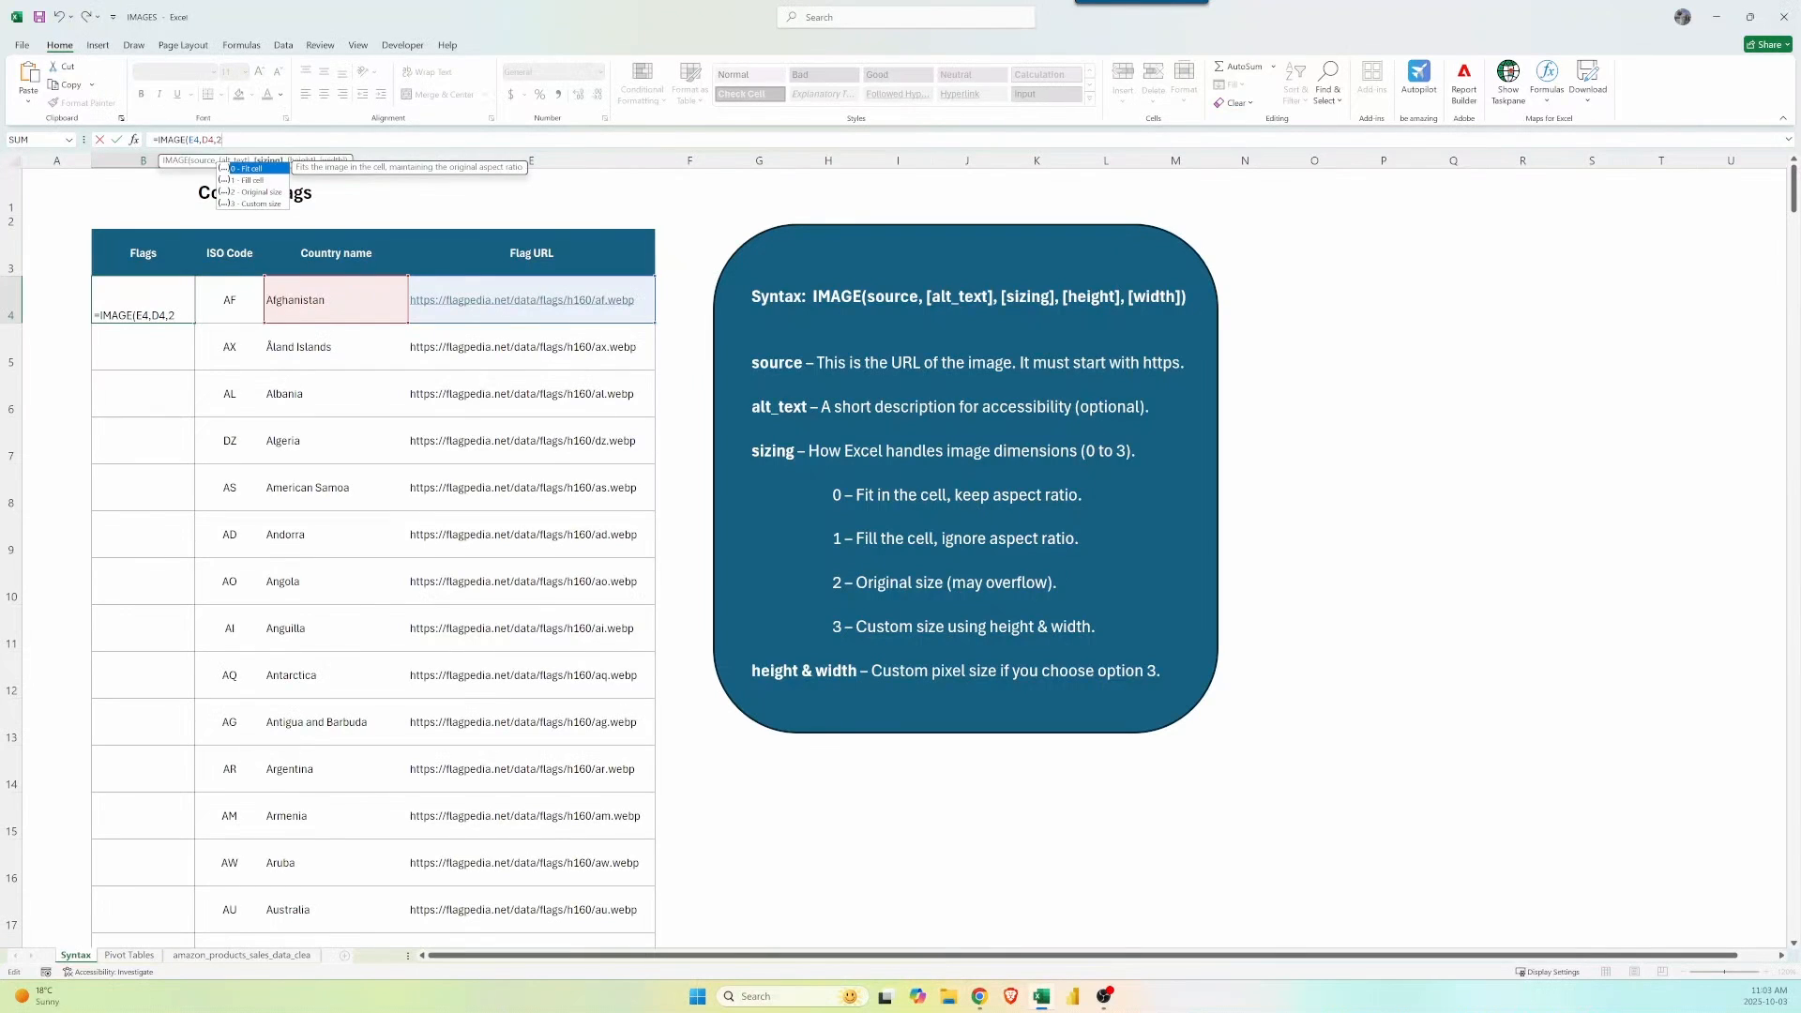
pyautogui.write(')')
pyautogui.press('Return')
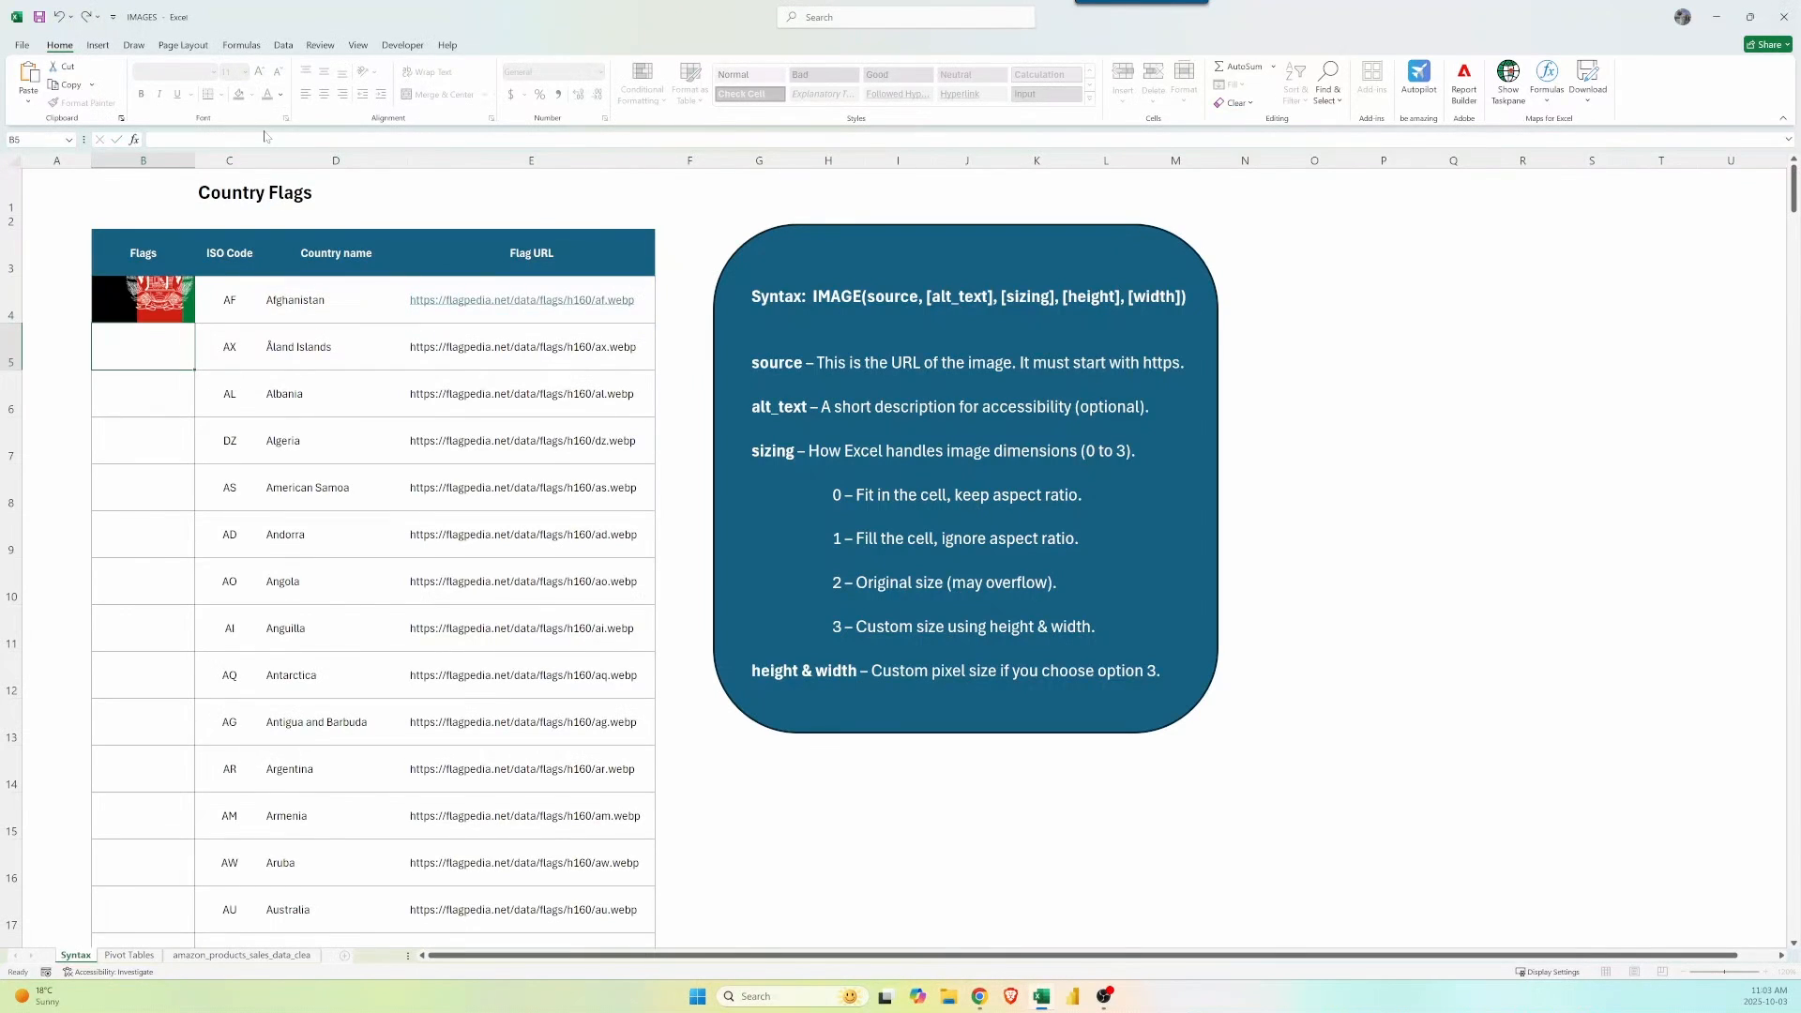
pyautogui.press('Up')
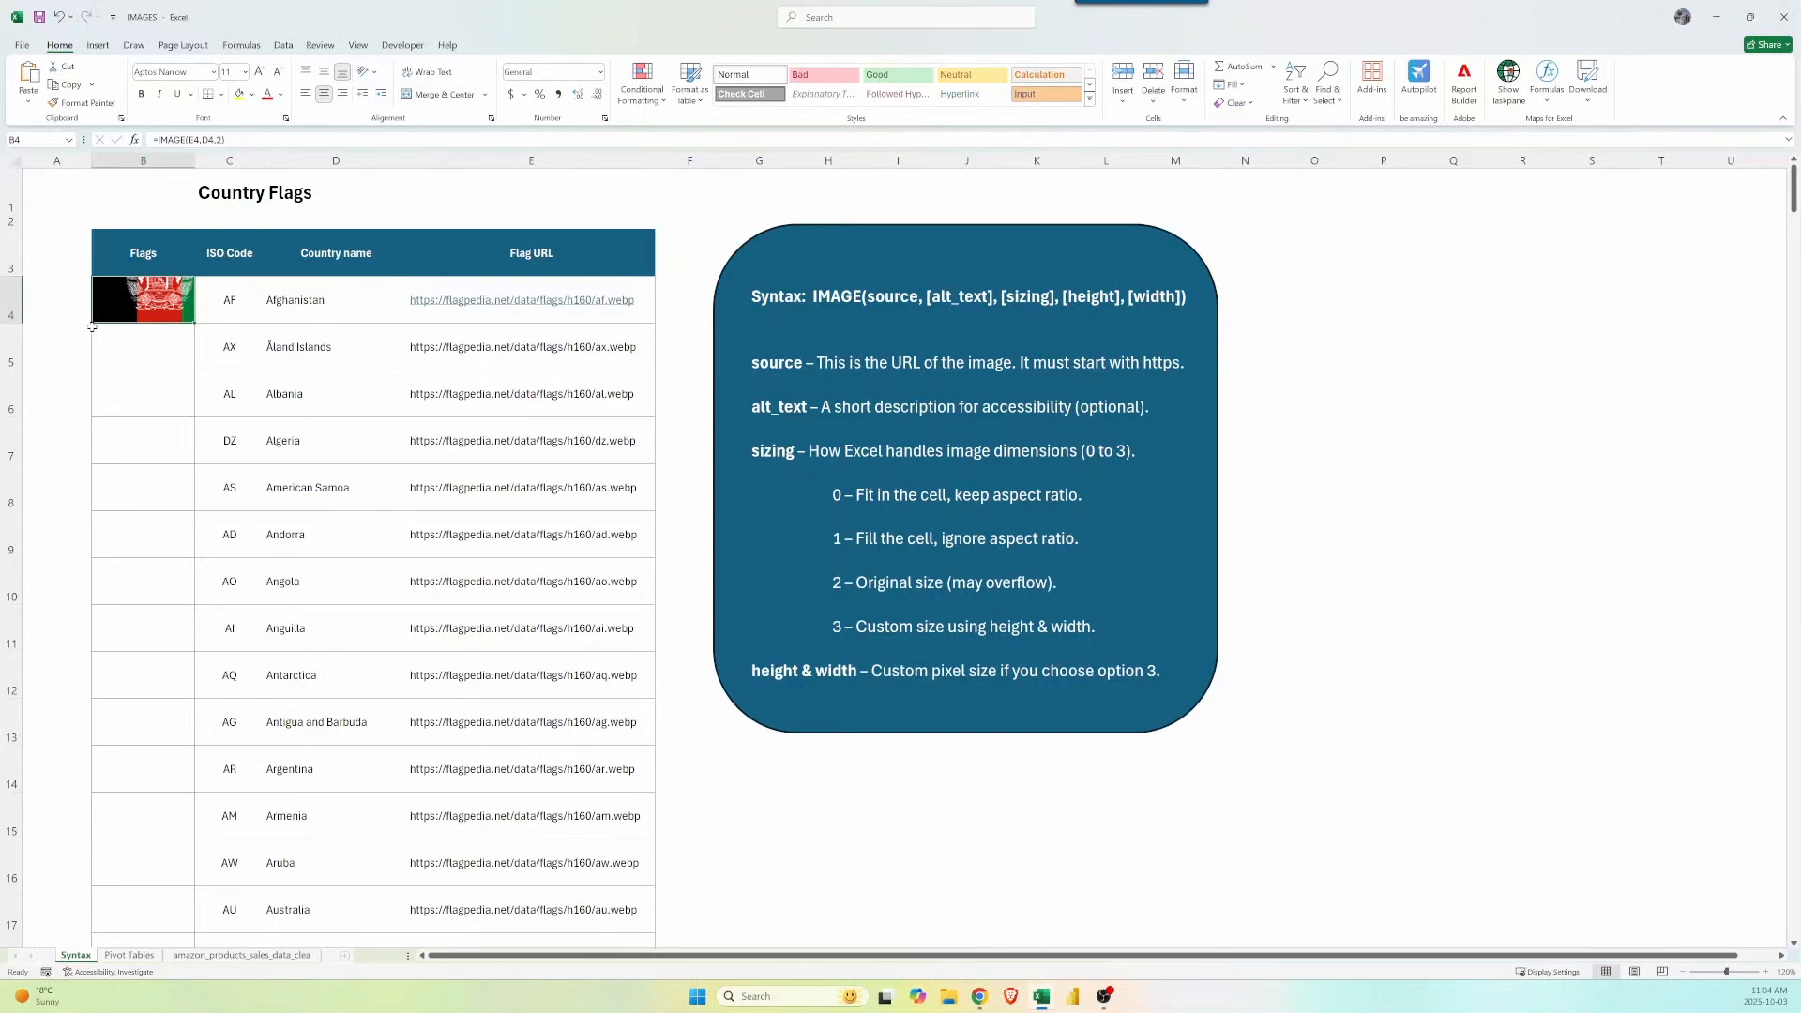
# Enlarge row 4 and column B, then set B4 to =IMAGE(E4,D4,3,80,120) for an 80×120 flag.
pyautogui.moveTo(14, 323); pyautogui.dragTo(8, 387)
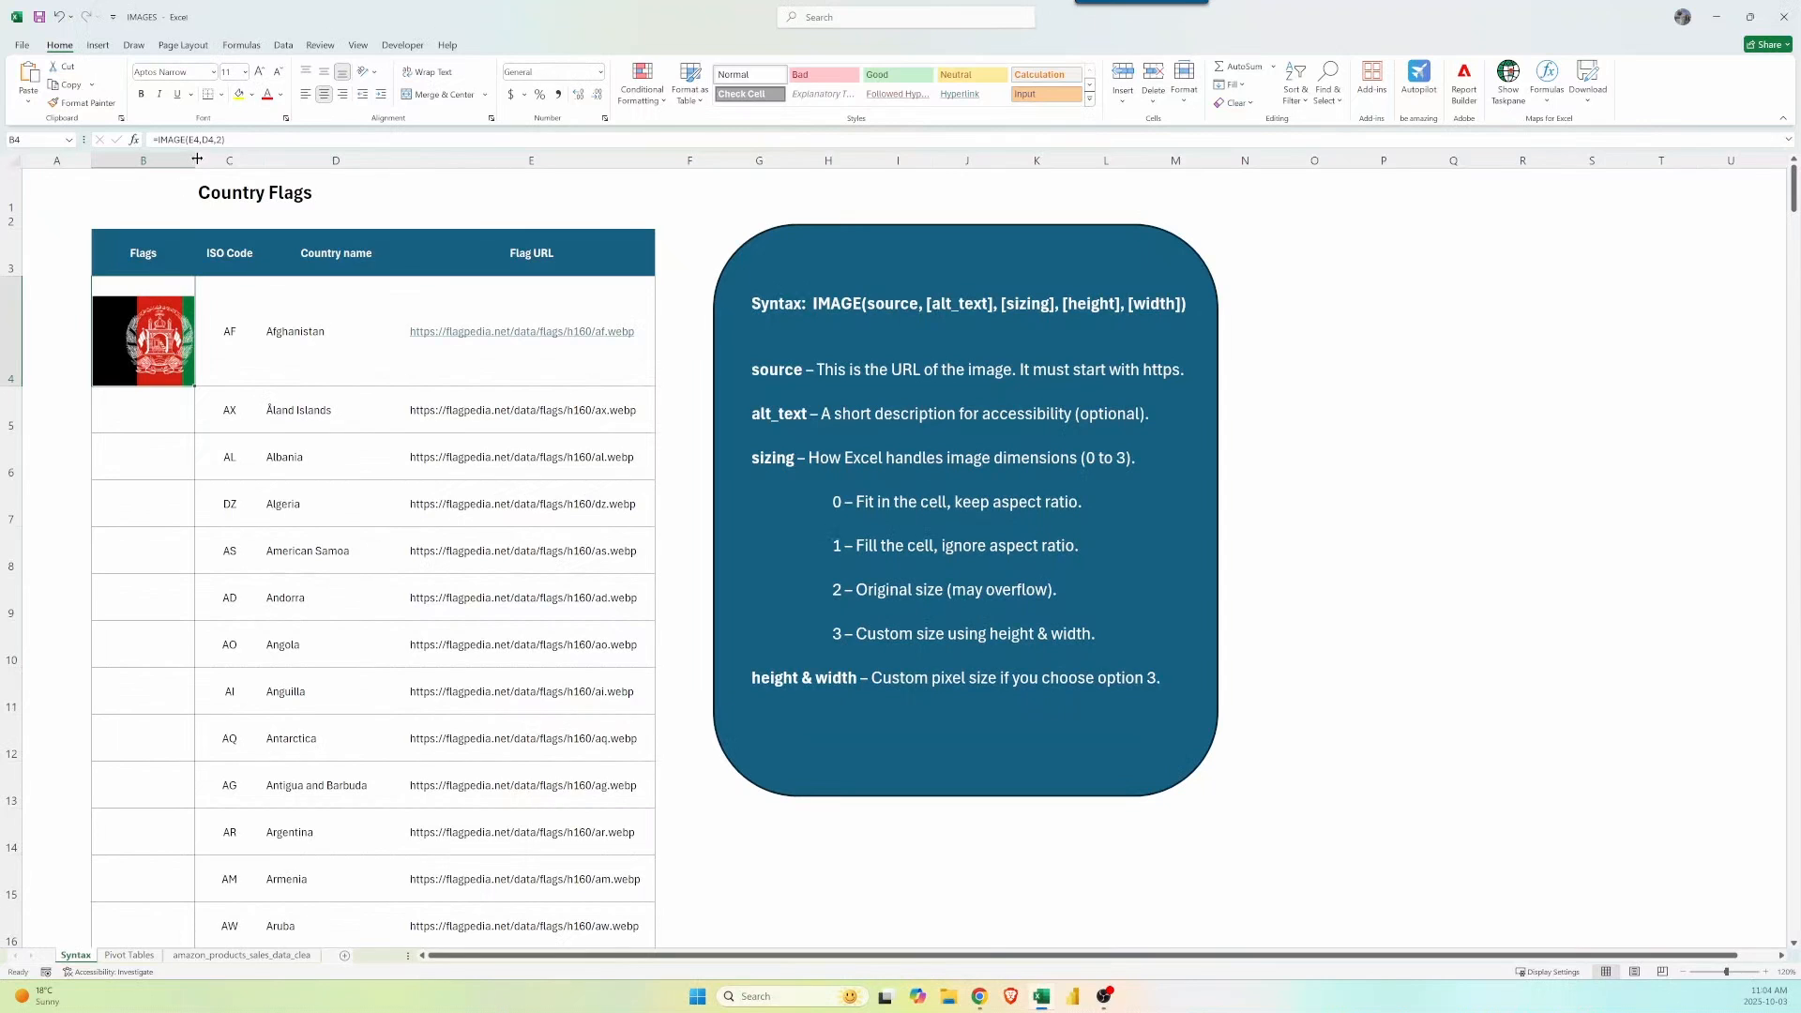
pyautogui.moveTo(197, 160); pyautogui.dragTo(259, 160)
pyautogui.click(248, 141)
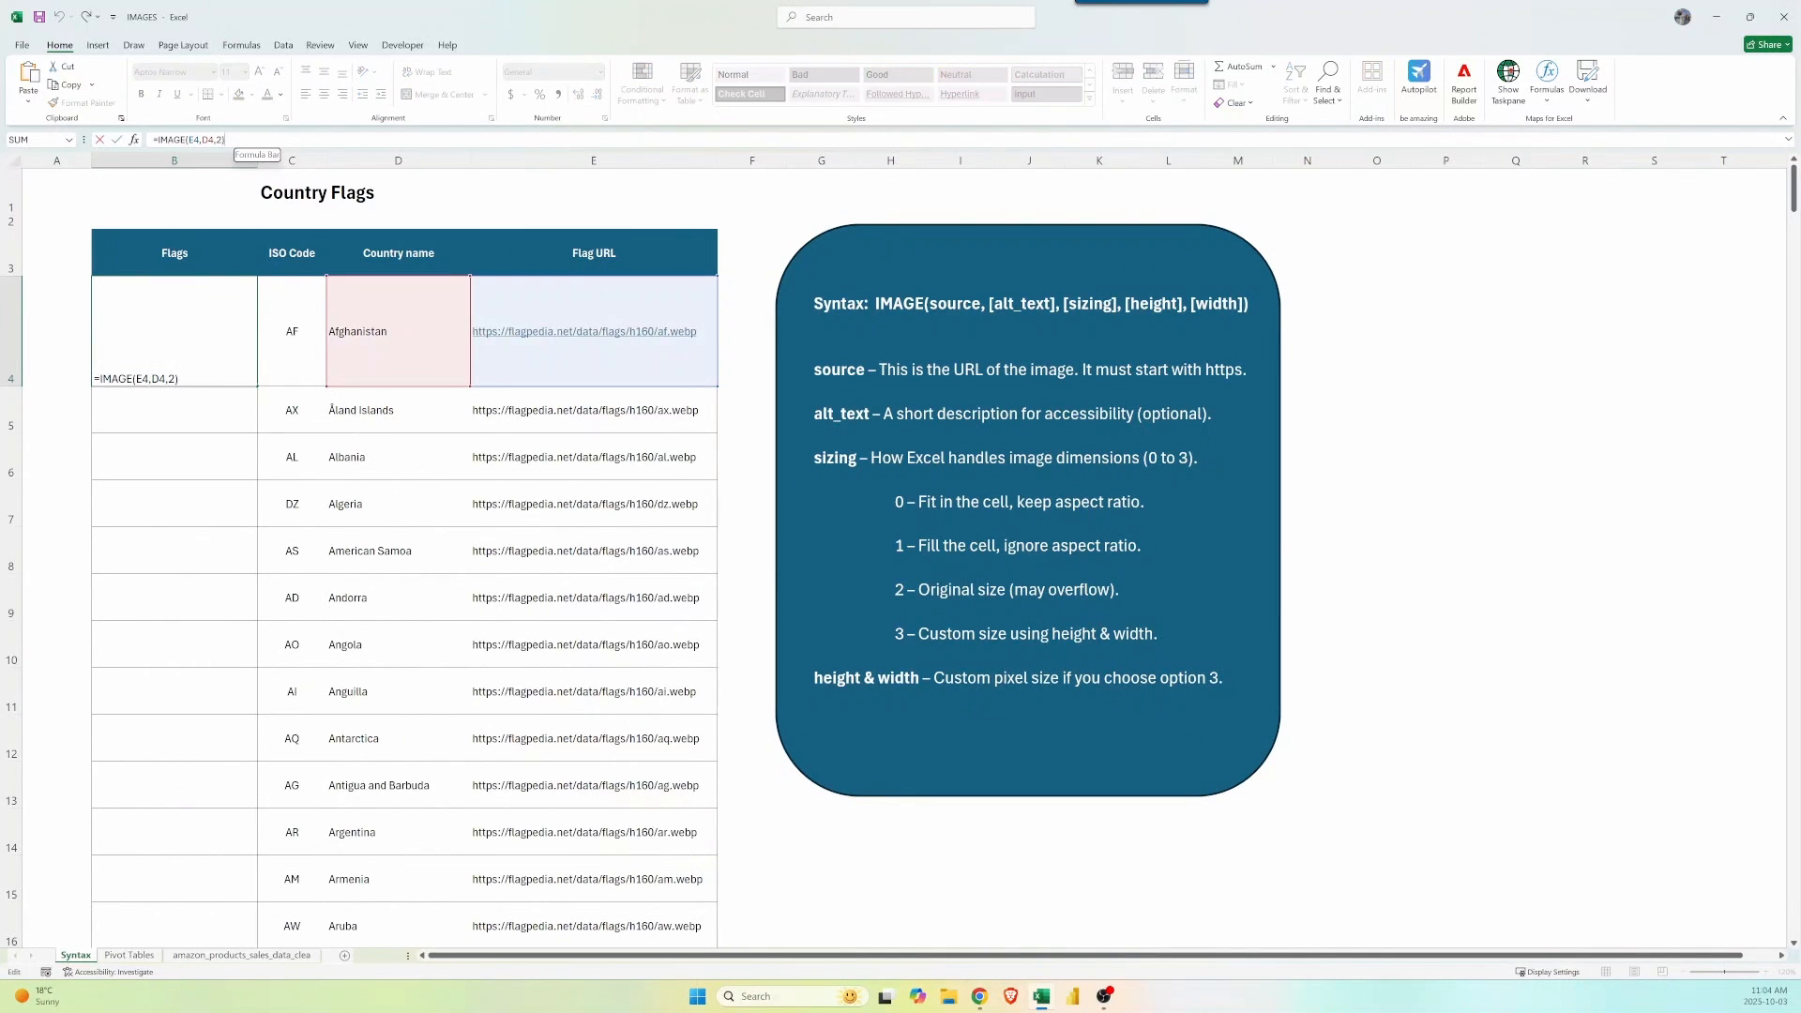
pyautogui.press('BackSpace')
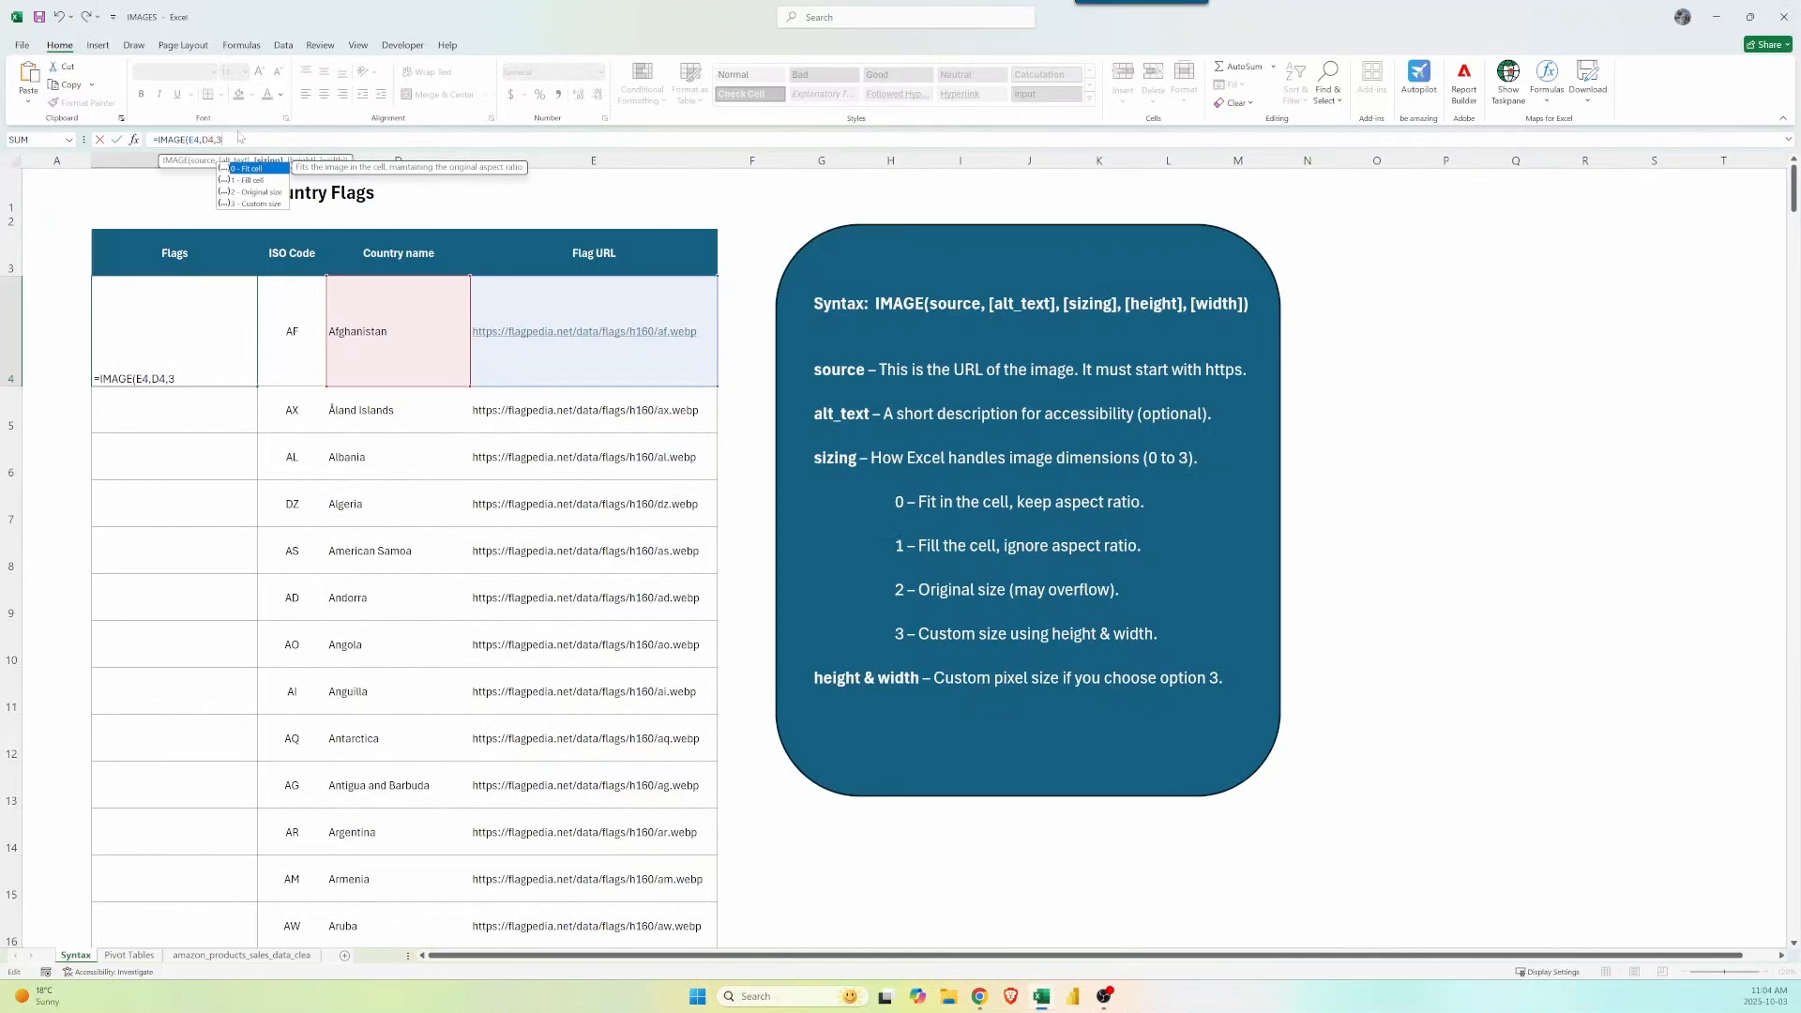
pyautogui.write('3,')
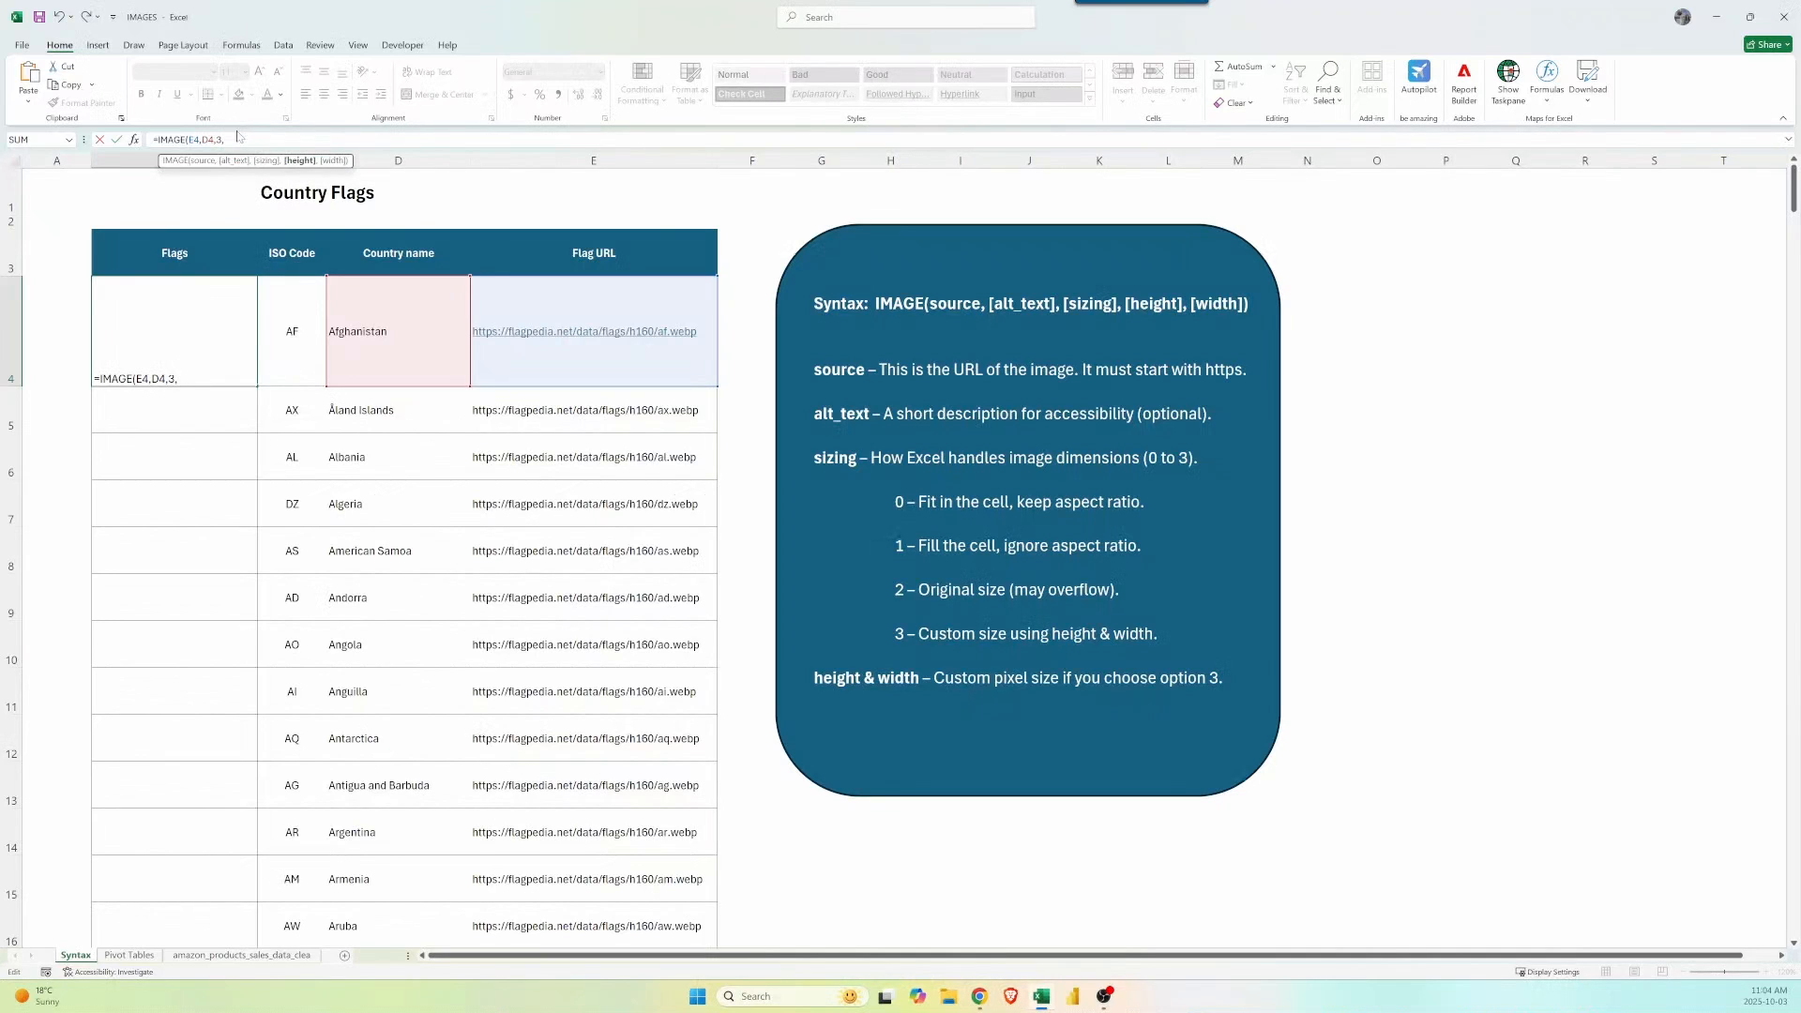
pyautogui.write('80,120)')
pyautogui.hotkey('ctrl', 'Return')
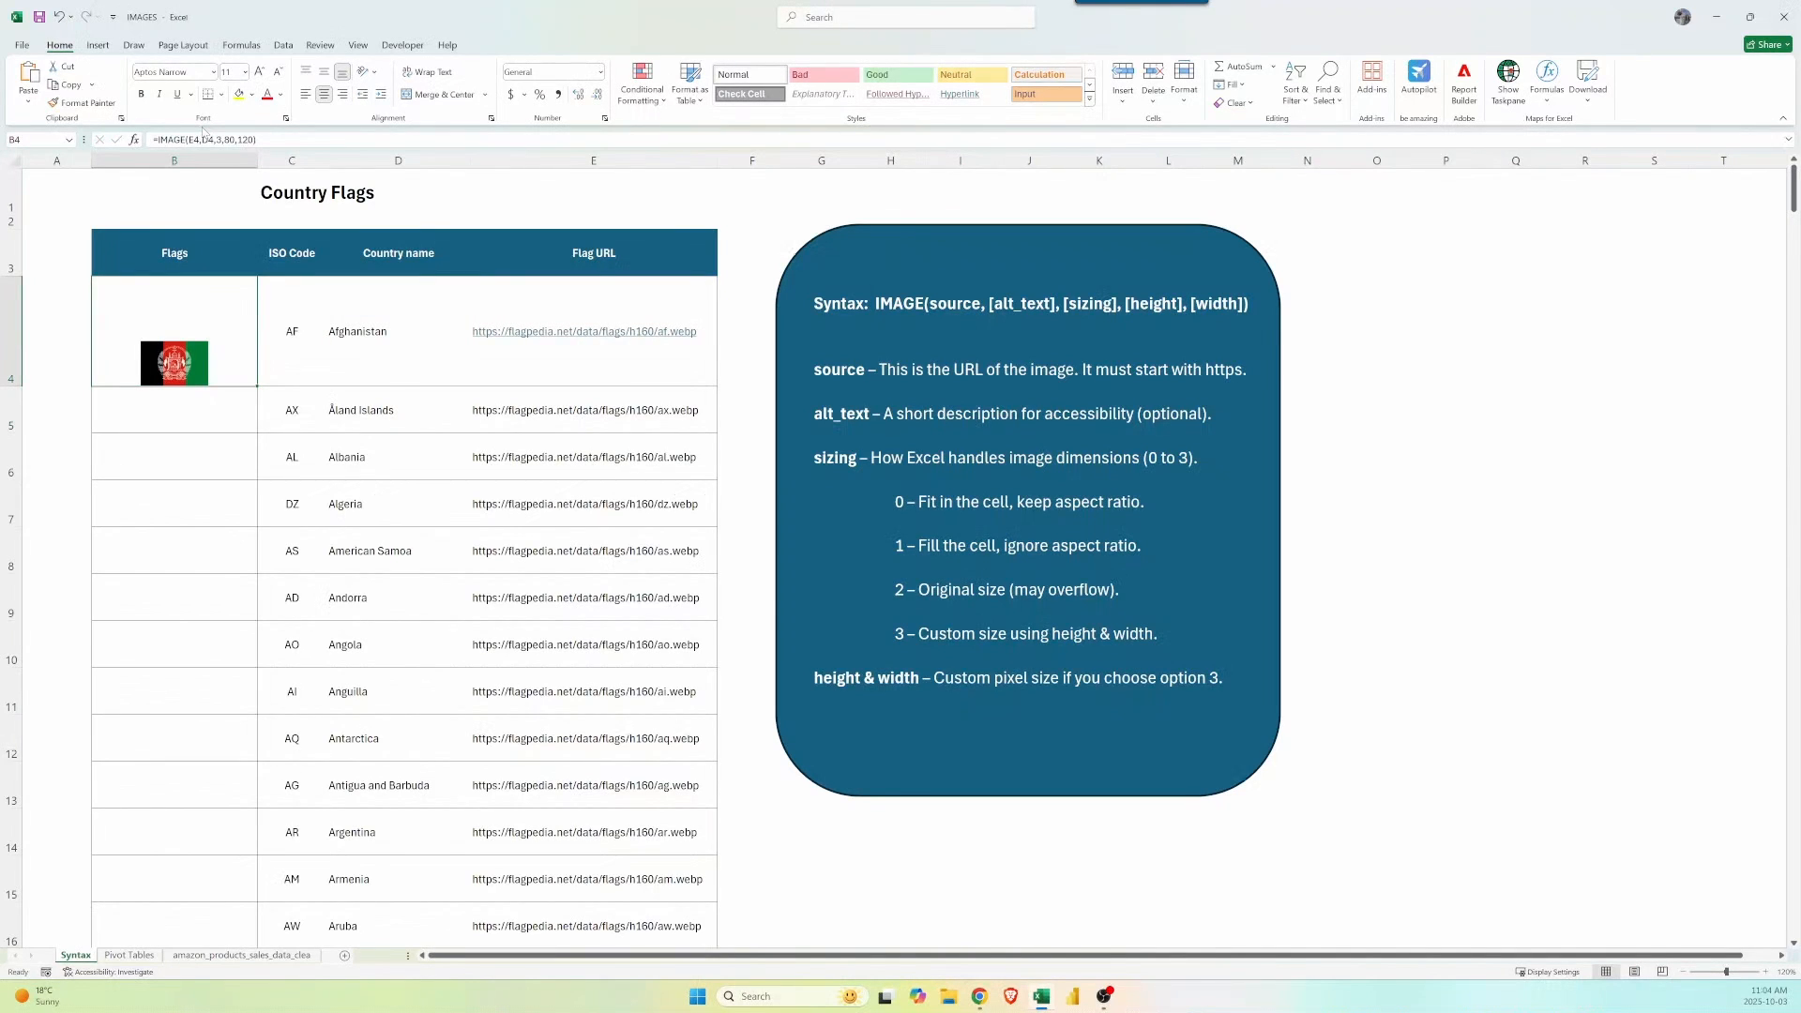
# Copy the flag formula down the Flags column so every country shows its flag.
pyautogui.doubleClick(259, 389)
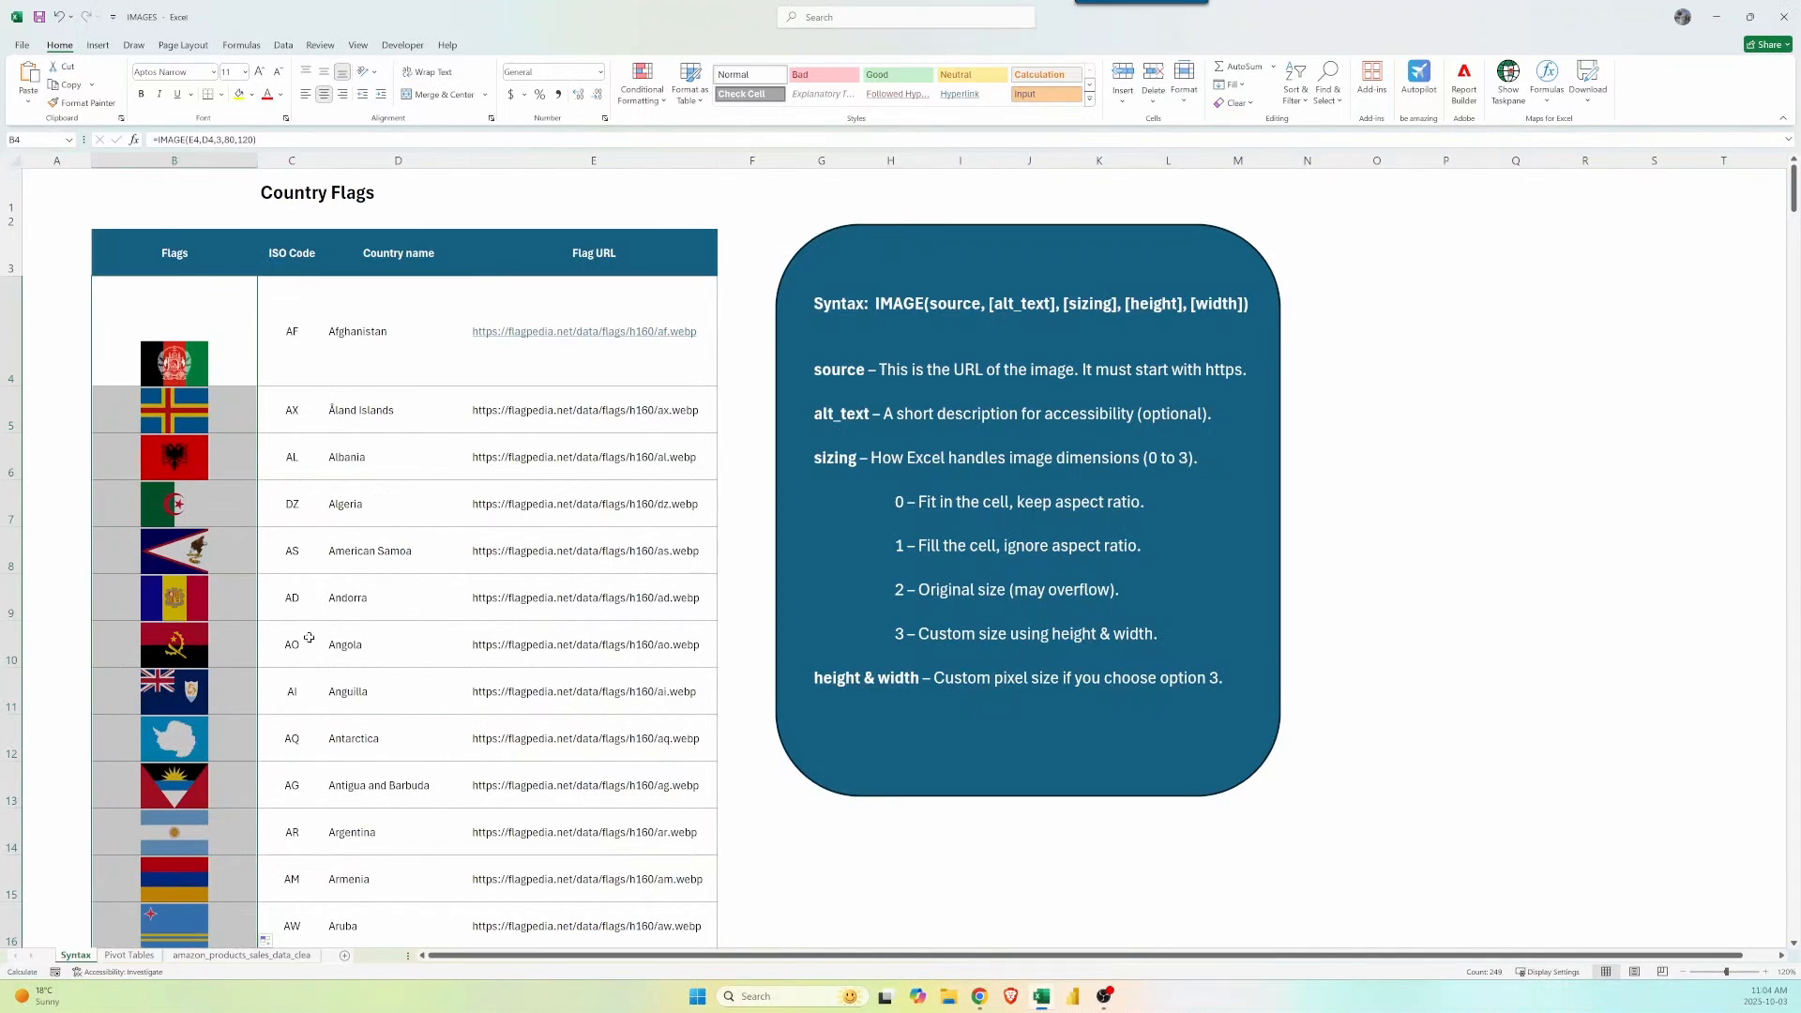
pyautogui.scroll(-9, 335, 479)
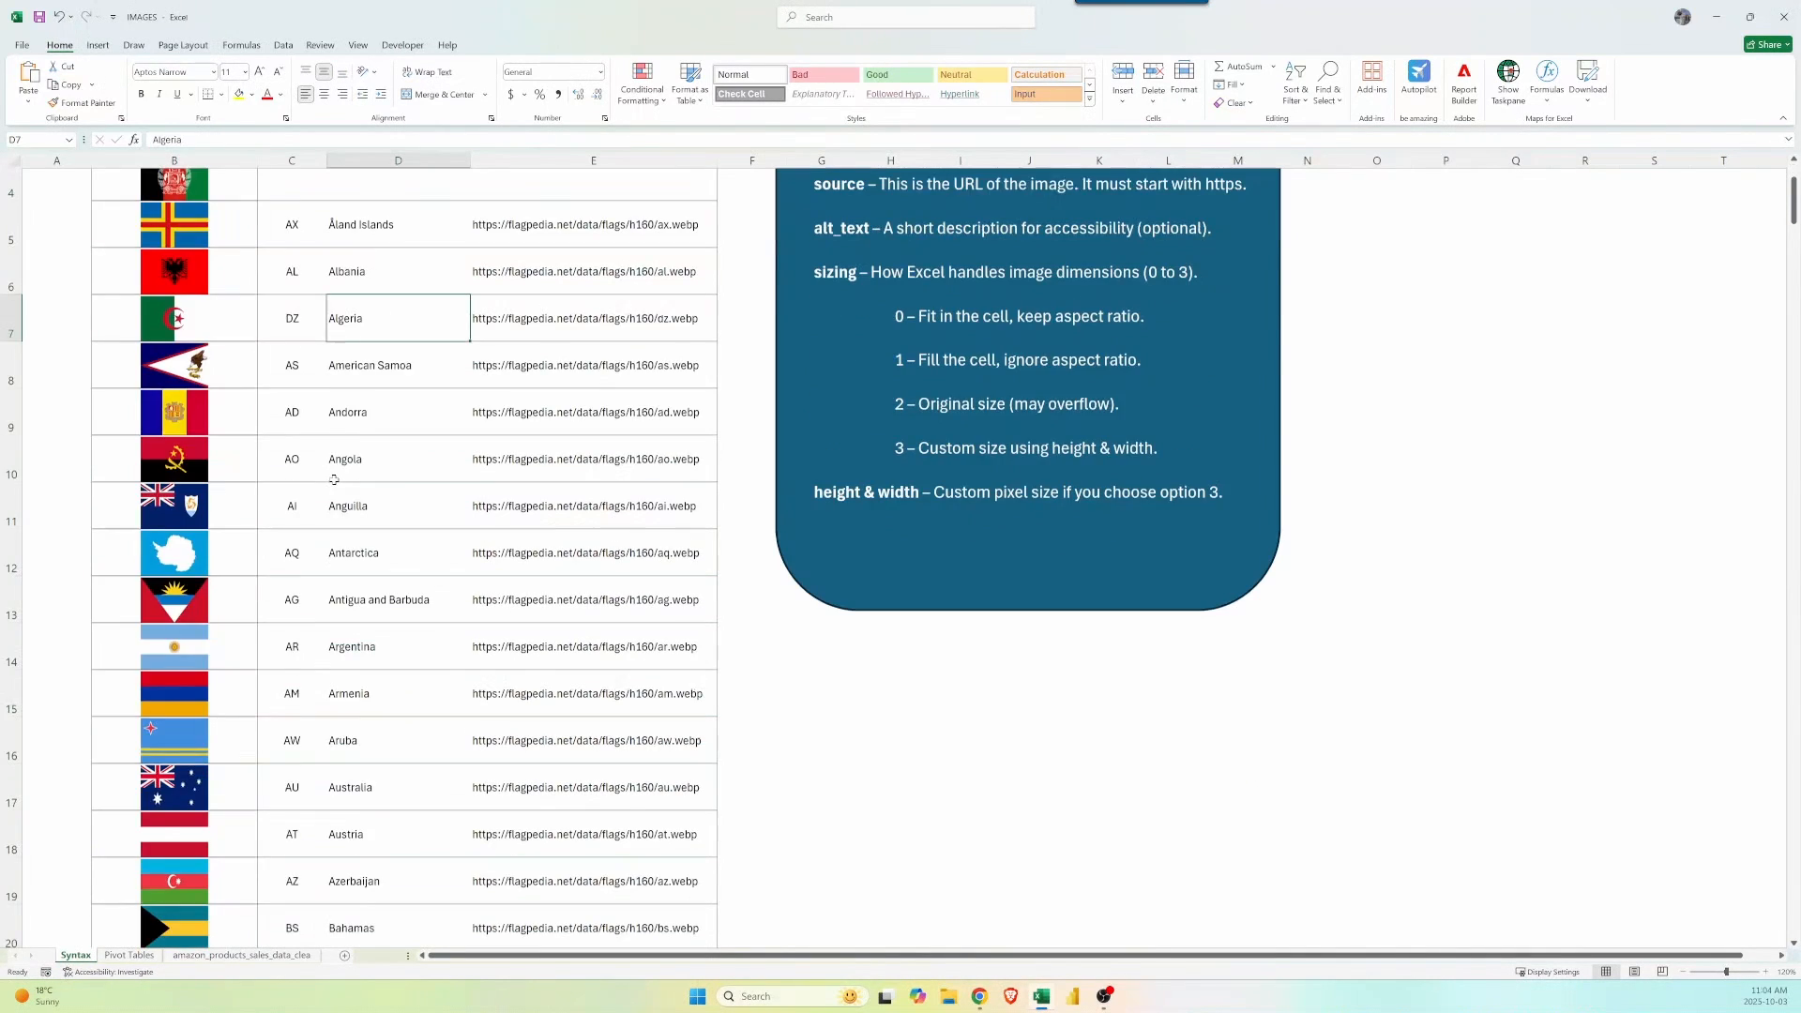
pyautogui.scroll(-4, 335, 512)
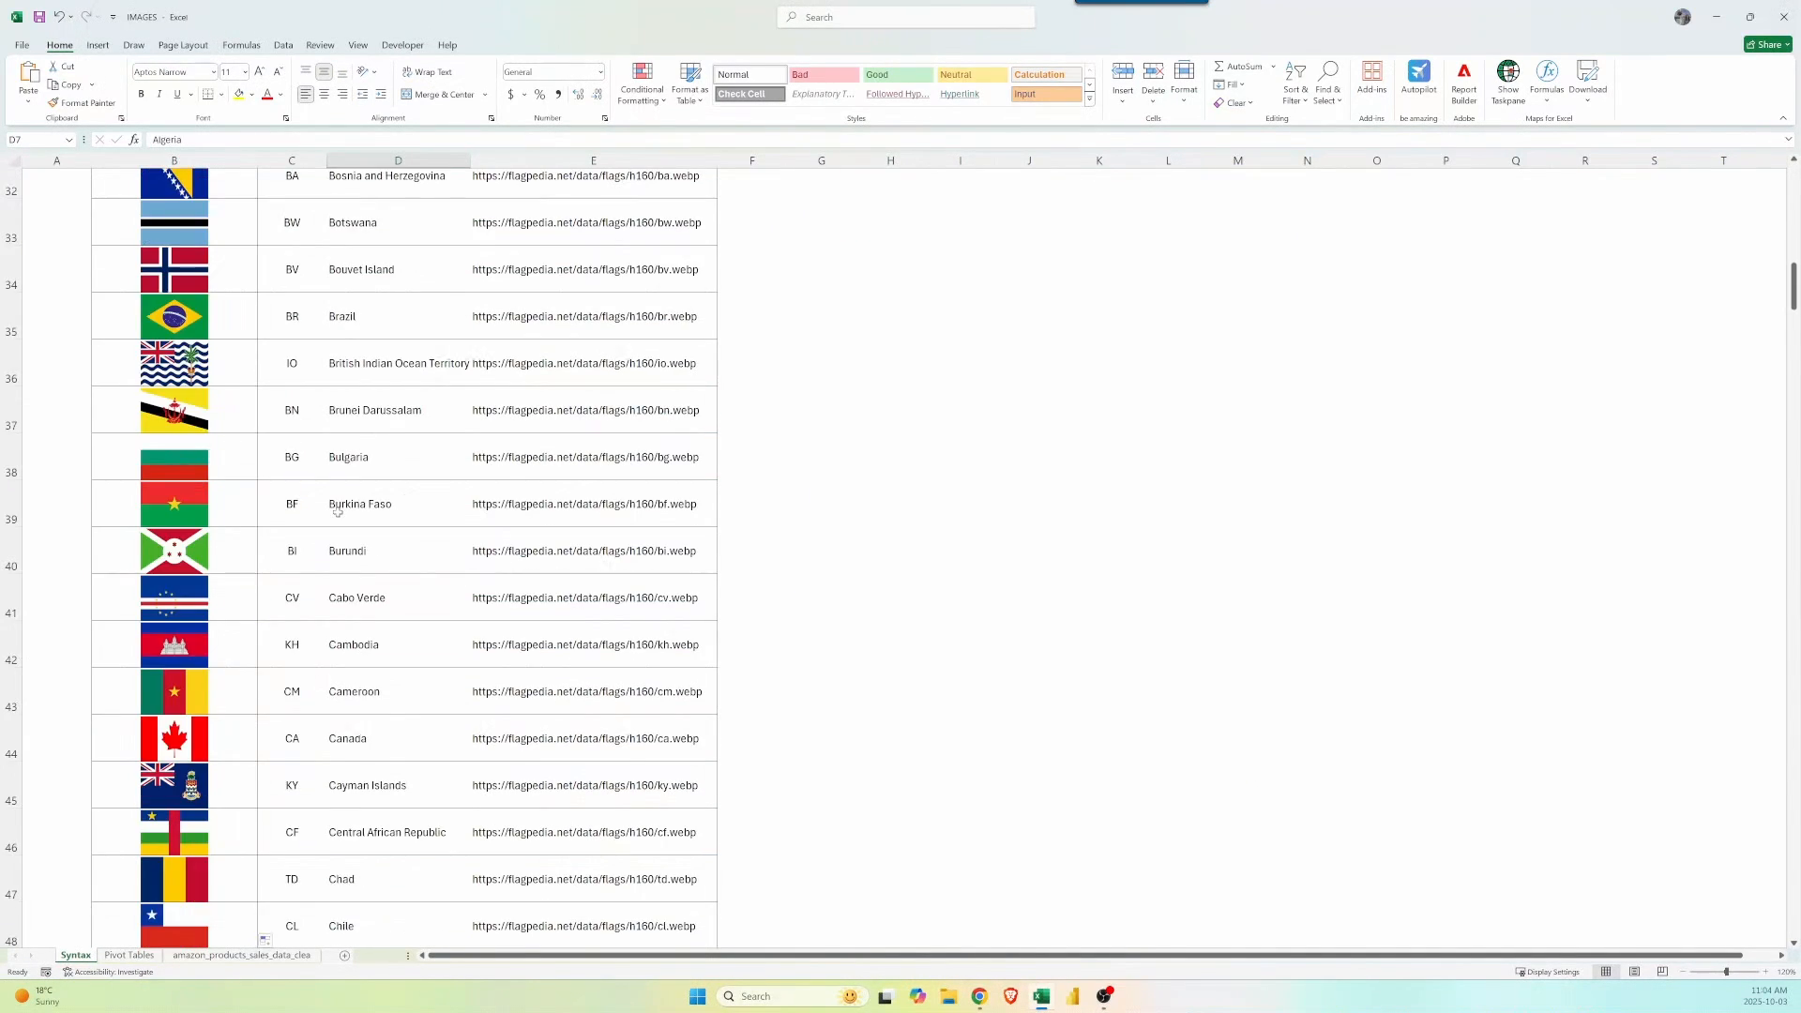
pyautogui.scroll(13, 402, 431)
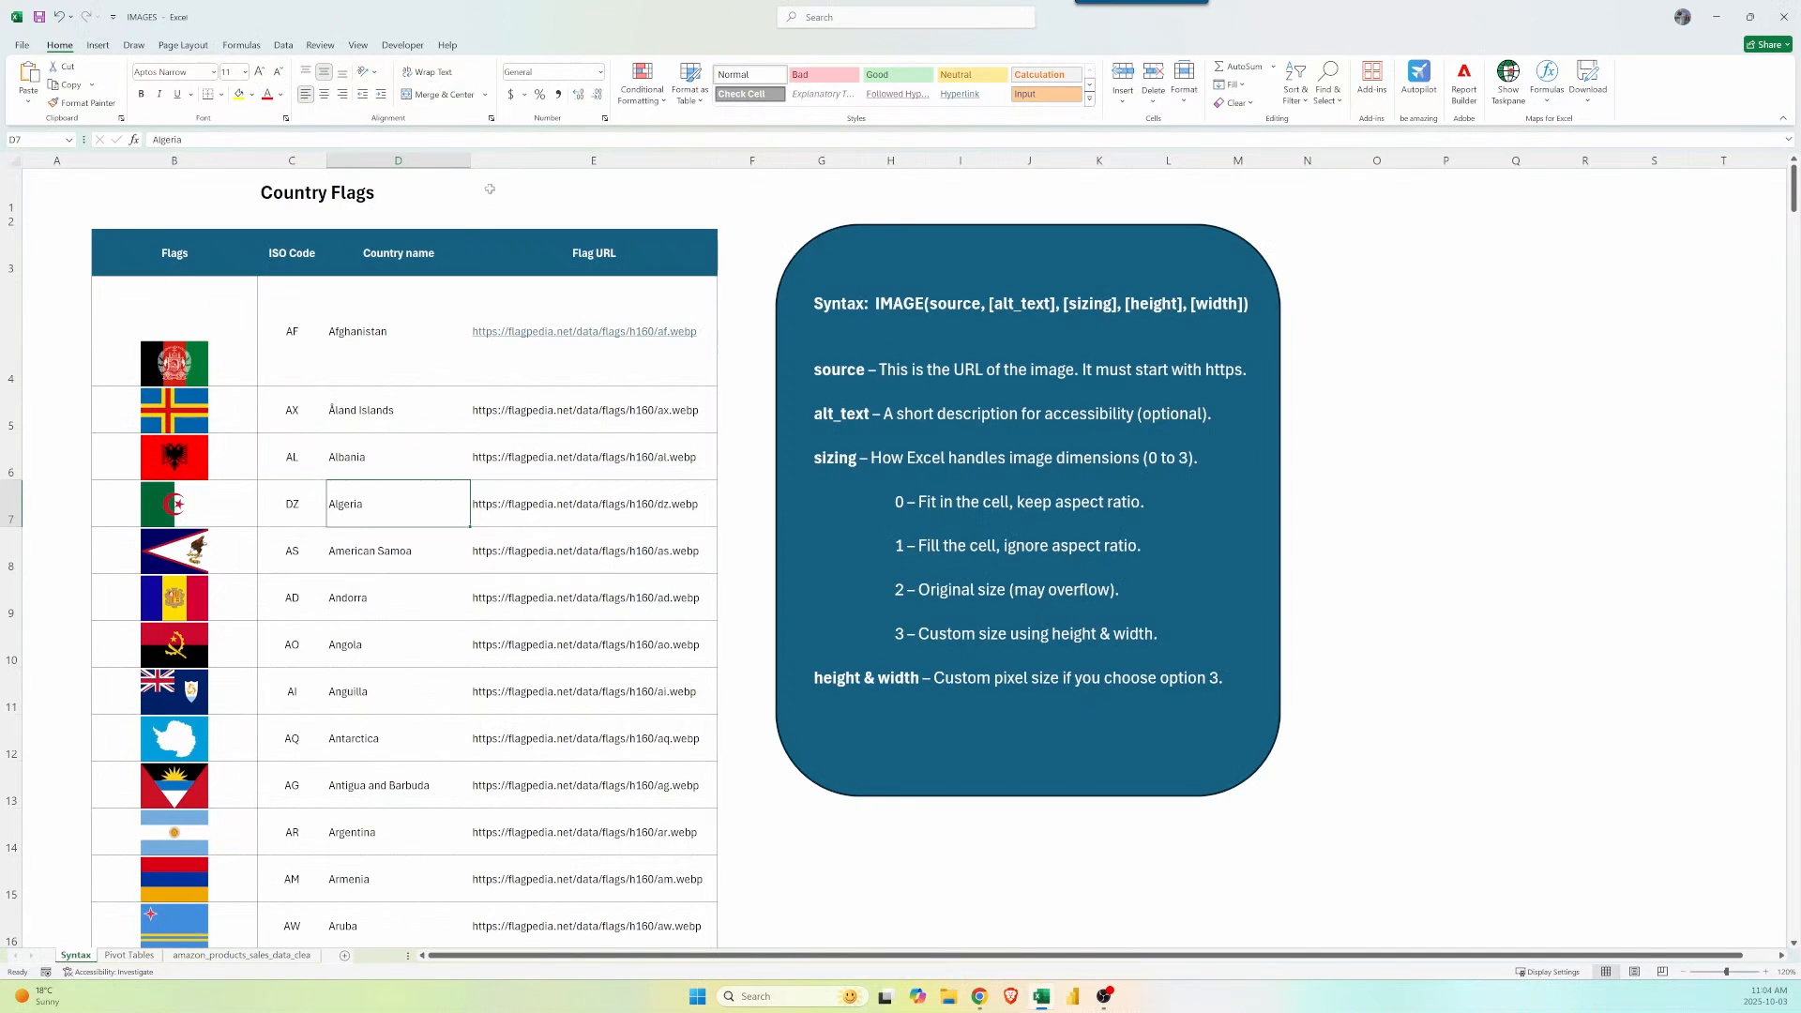
# Hide the Flag URL column E and go to the amazon_products_sales_data sheet.
pyautogui.click(527, 163)
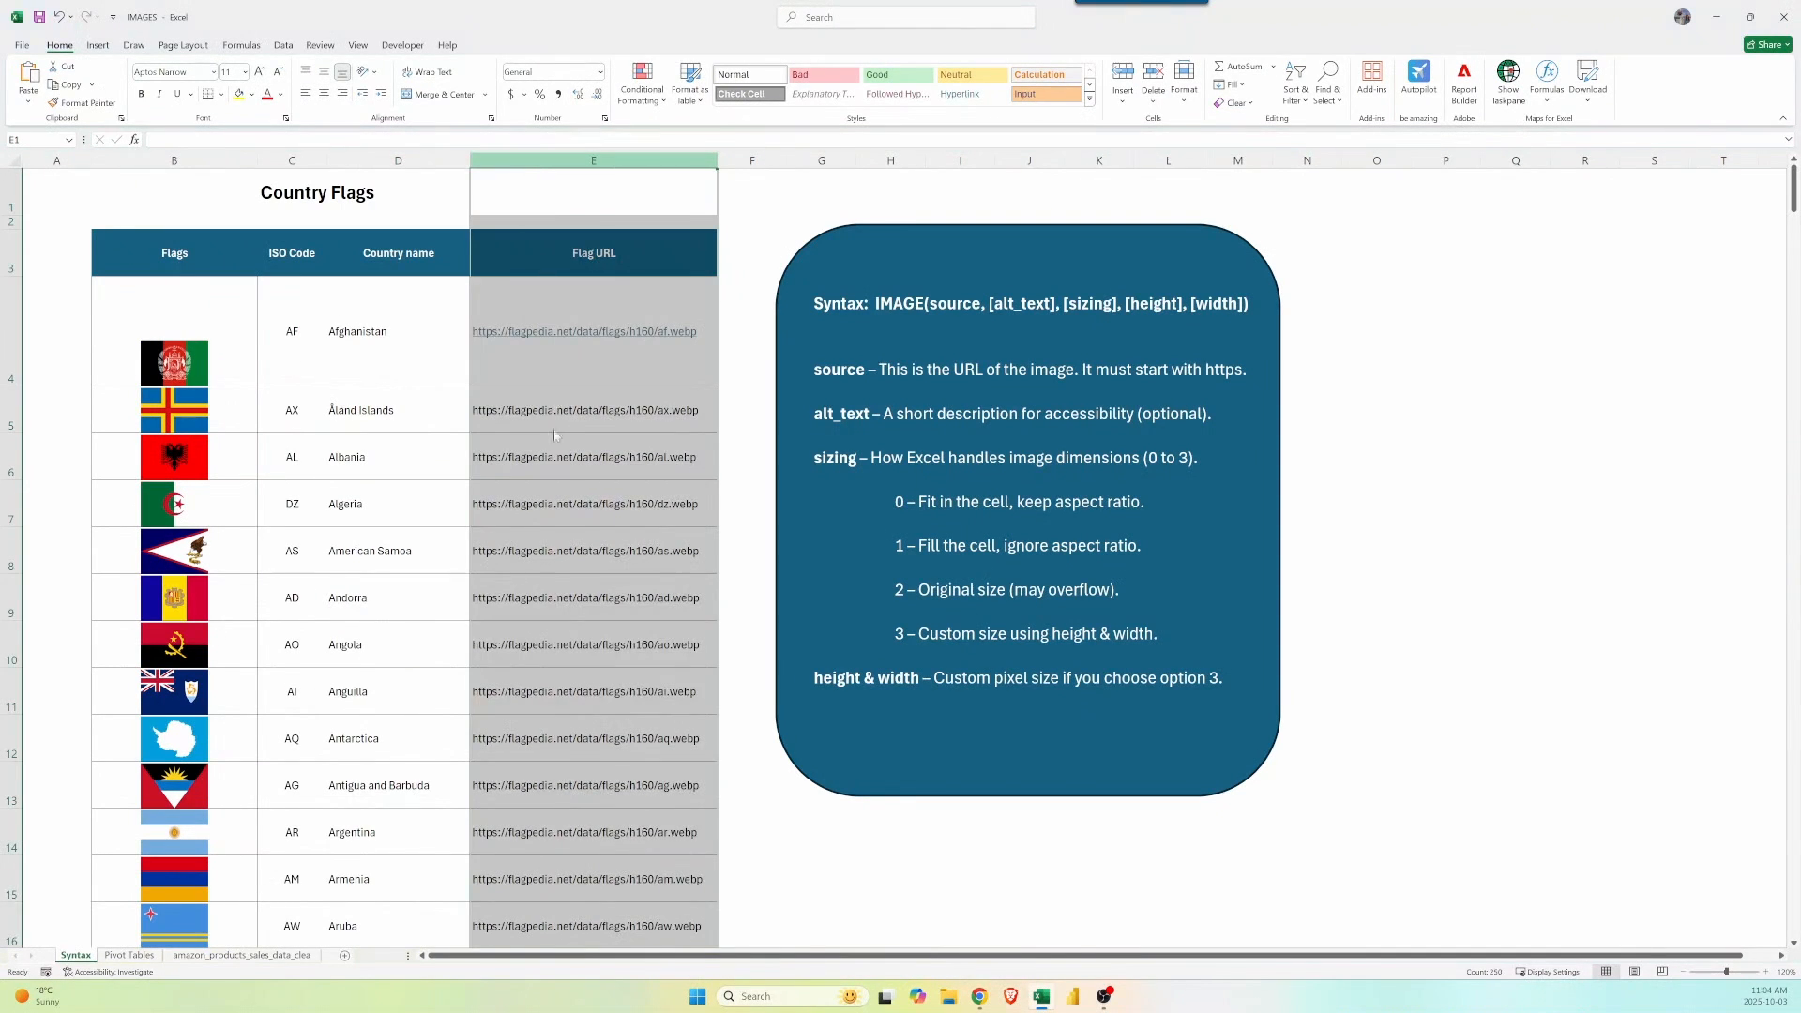
pyautogui.rightClick(527, 164)
pyautogui.click(562, 409)
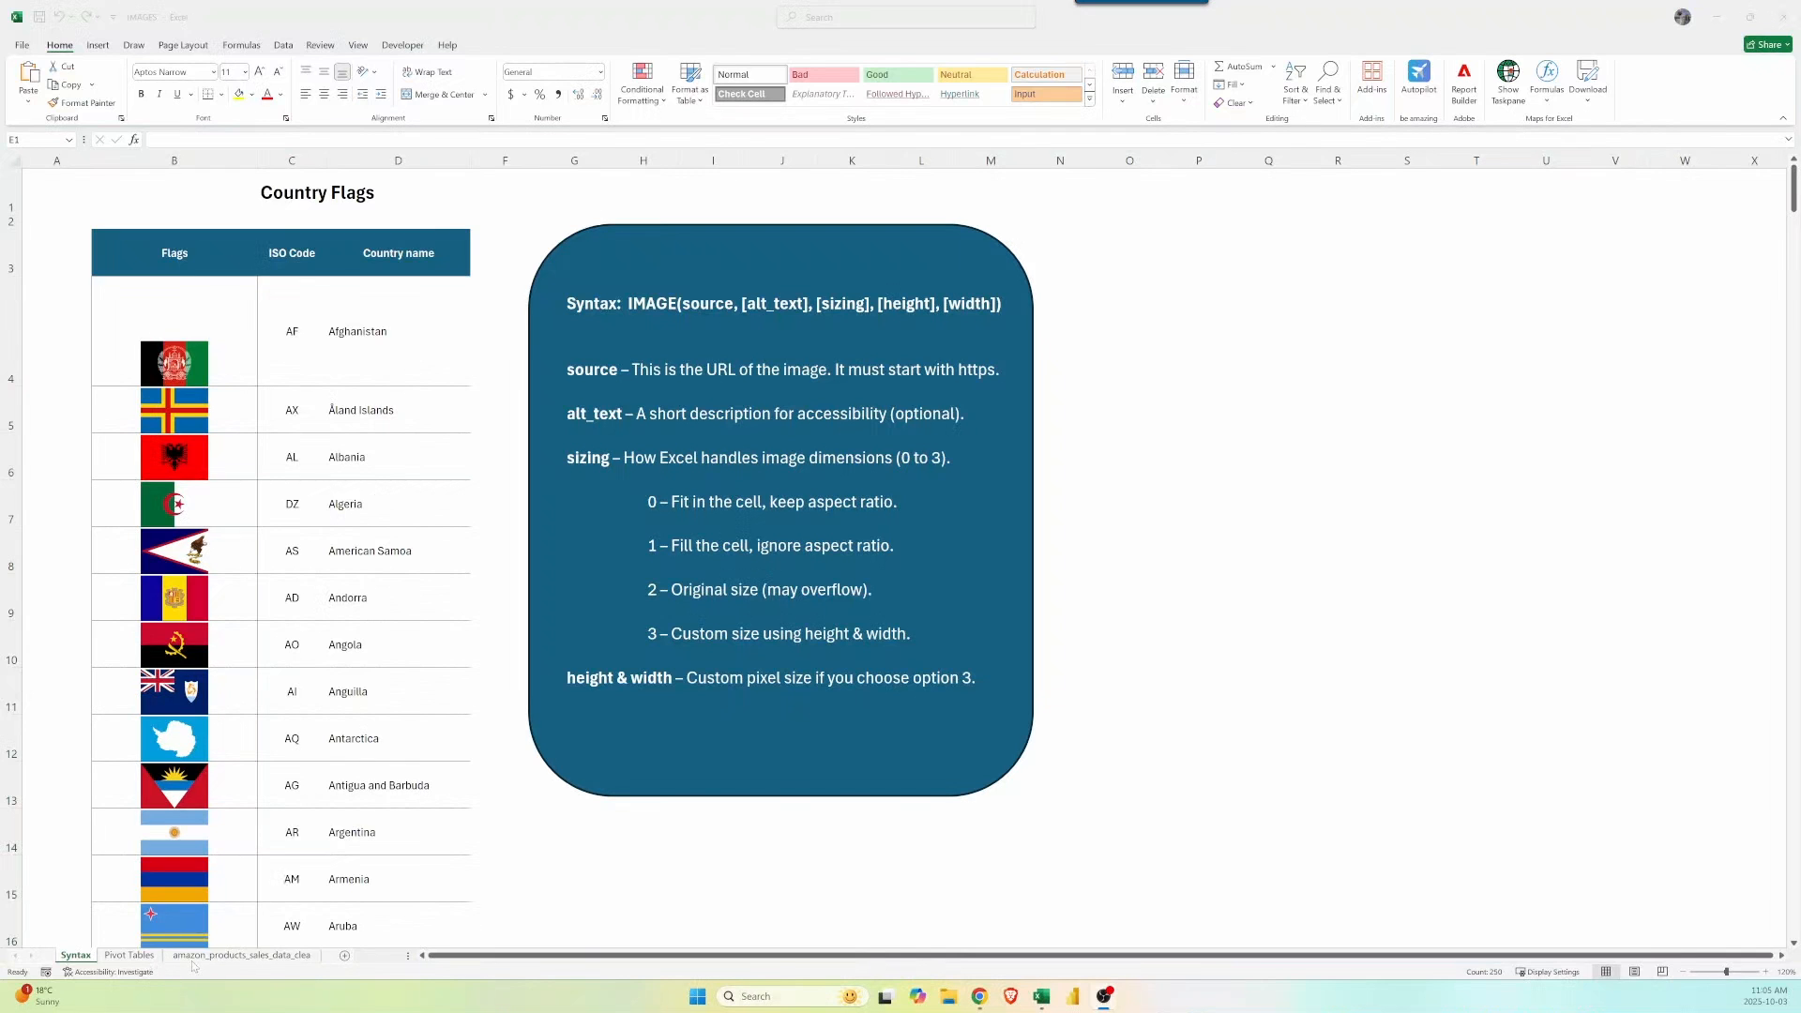
pyautogui.click(195, 955)
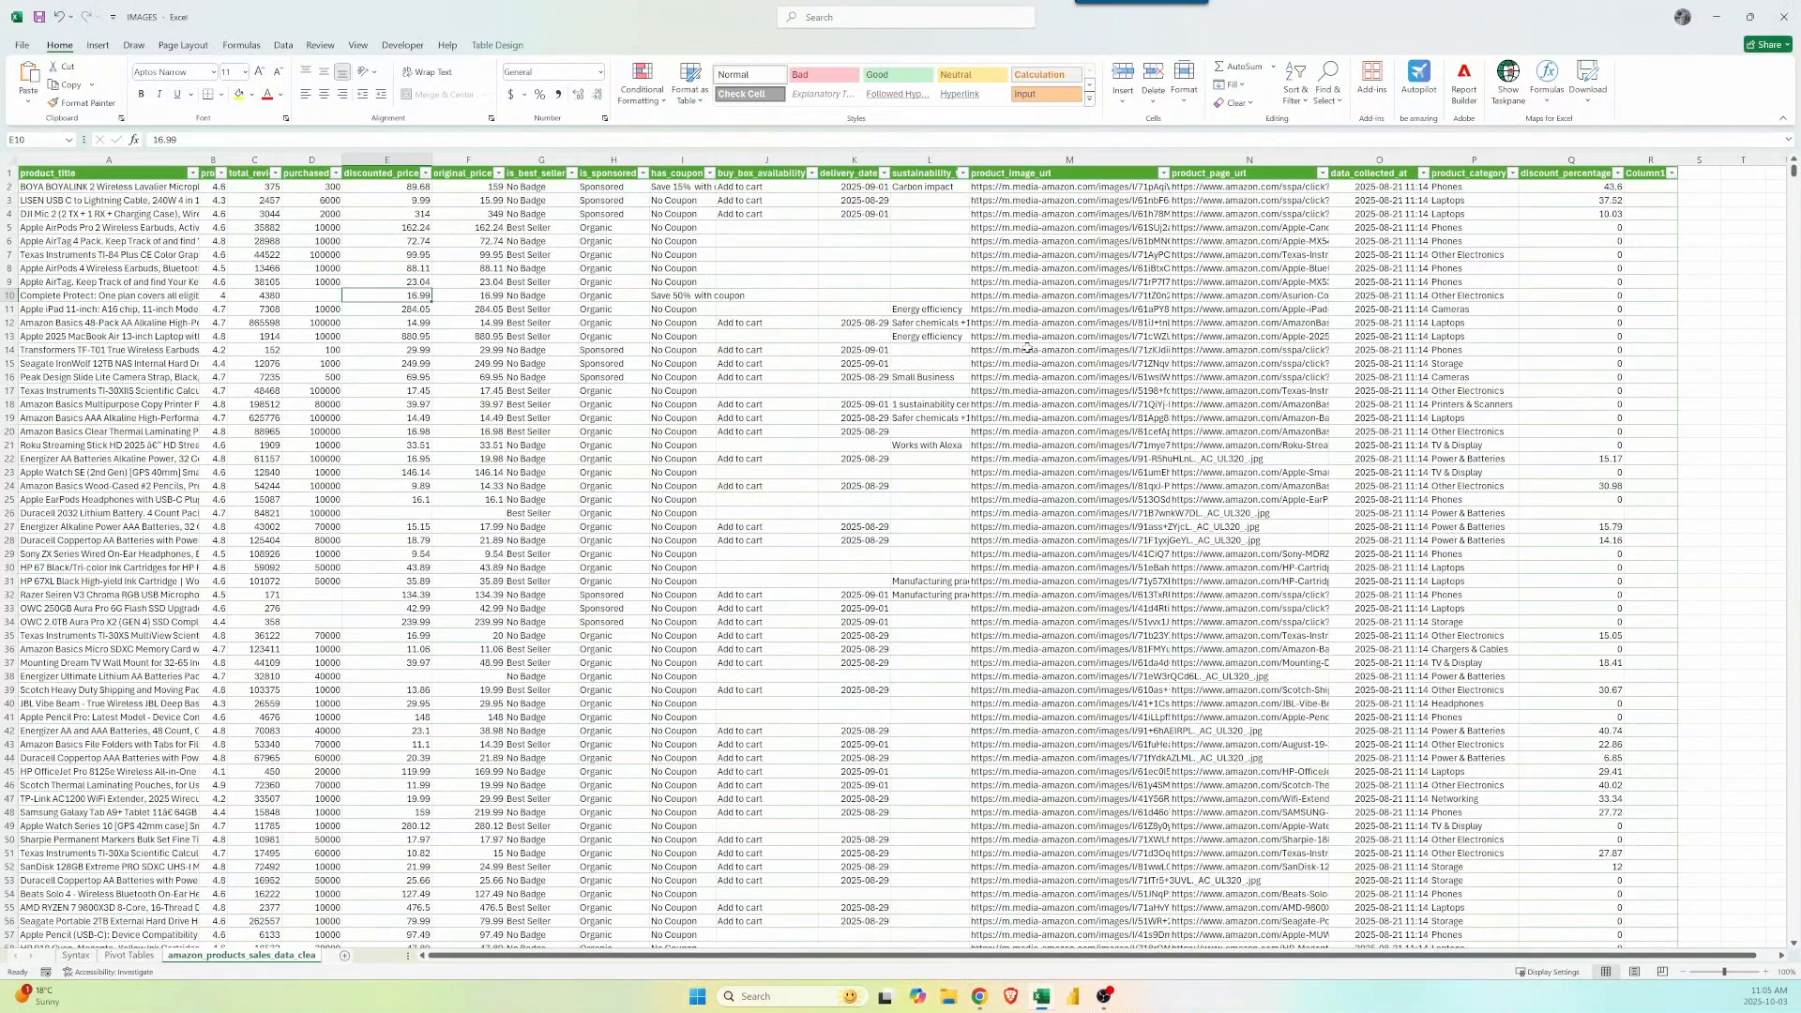
# Open the Pivot Tables sheet tab.
pyautogui.click(126, 955)
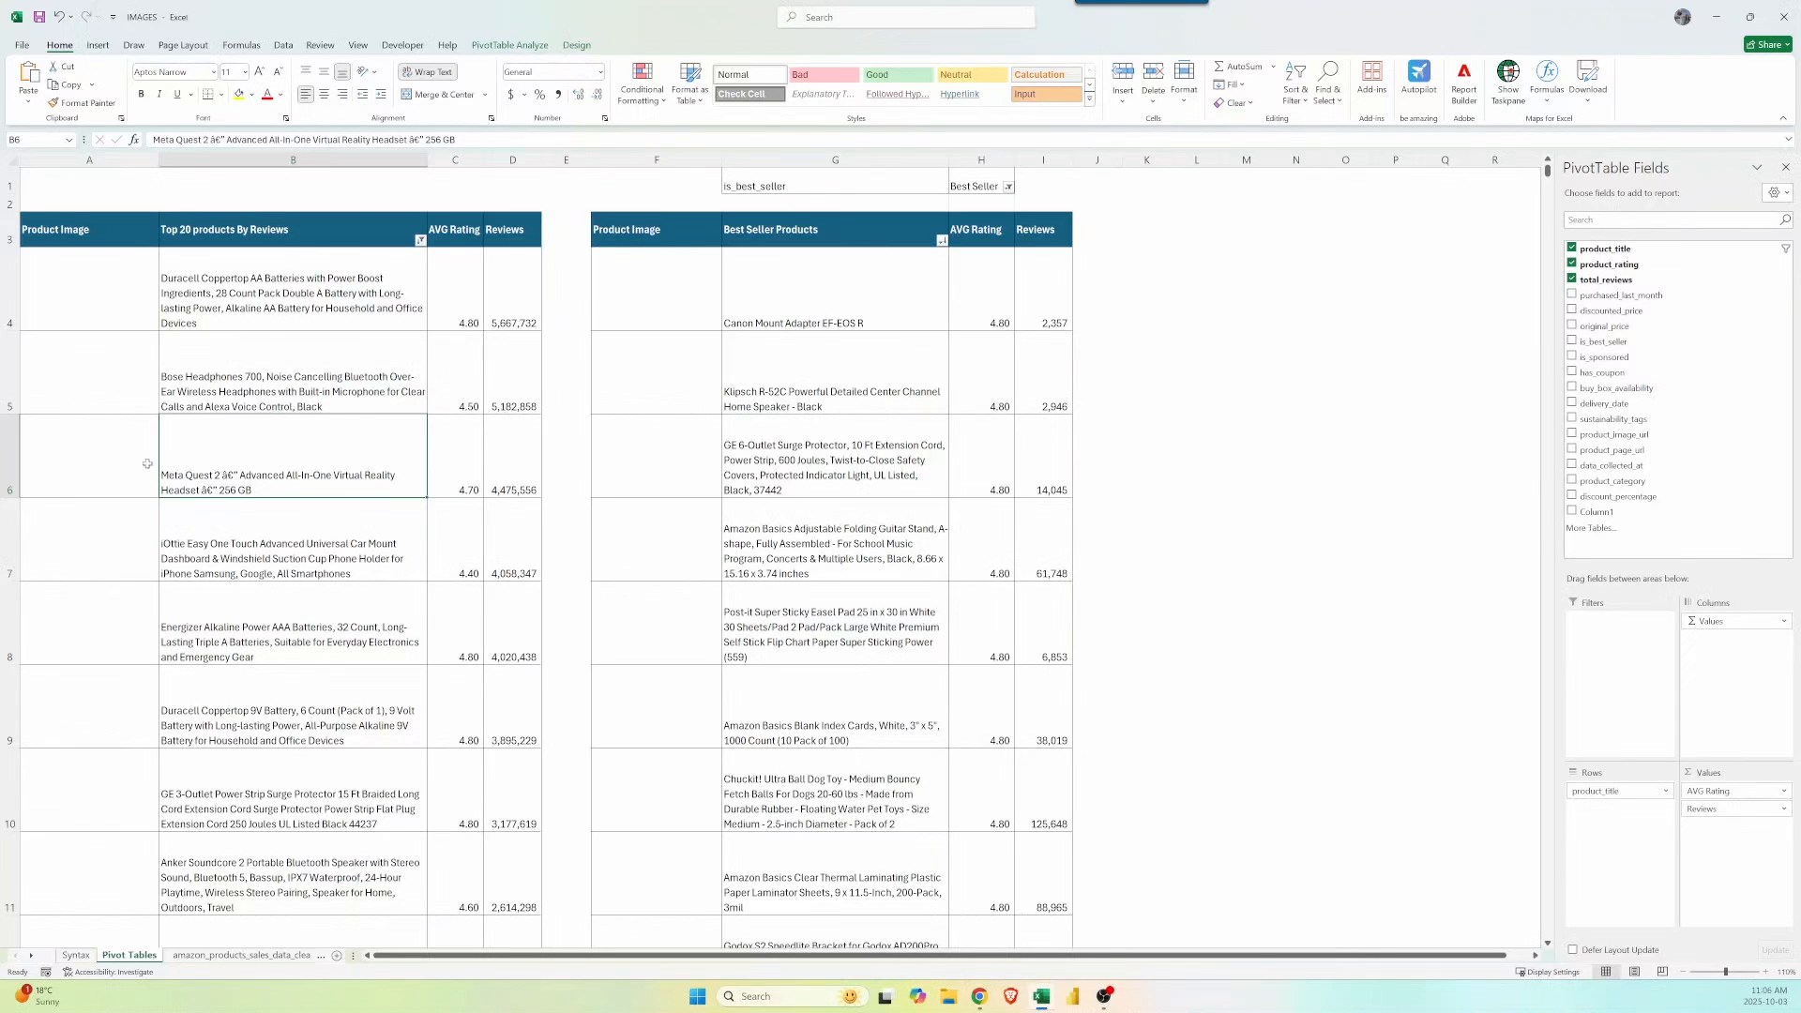
# In A4 start =IMAGE(XLOOKUP( with the product title in B4 as the lookup value.
pyautogui.click(102, 289)
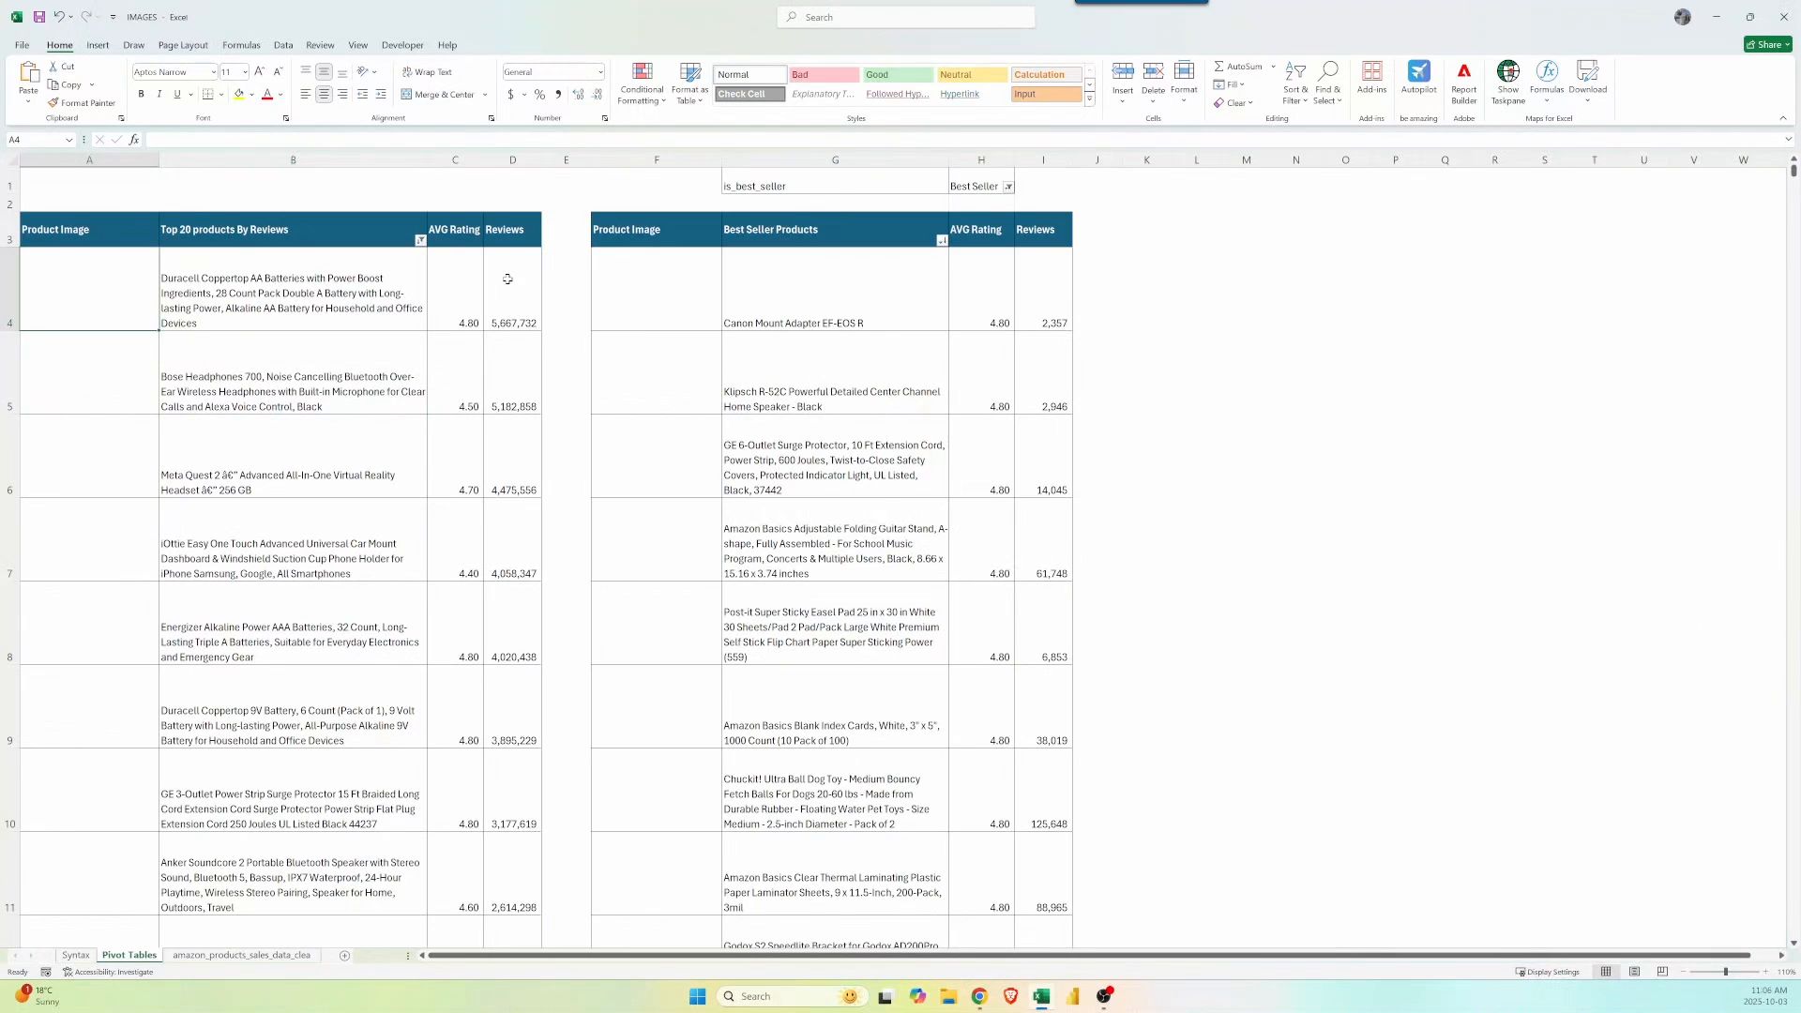
pyautogui.write('=')
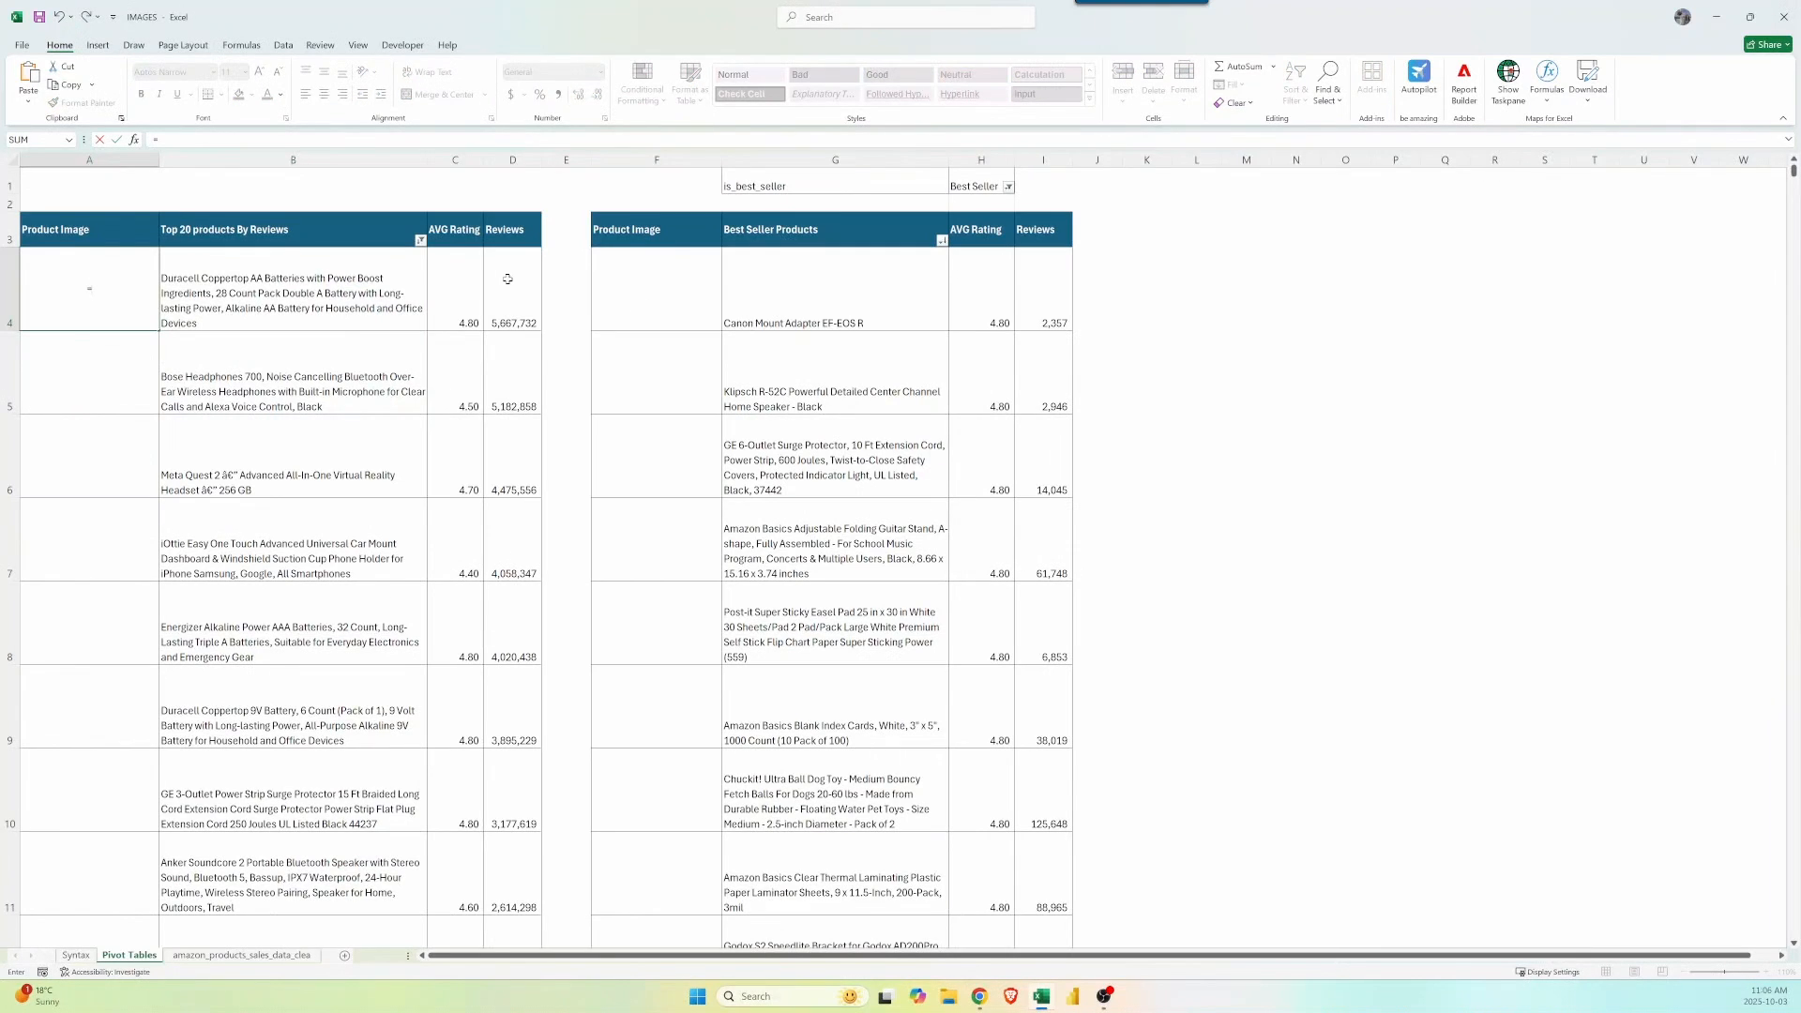
pyautogui.write('image(')
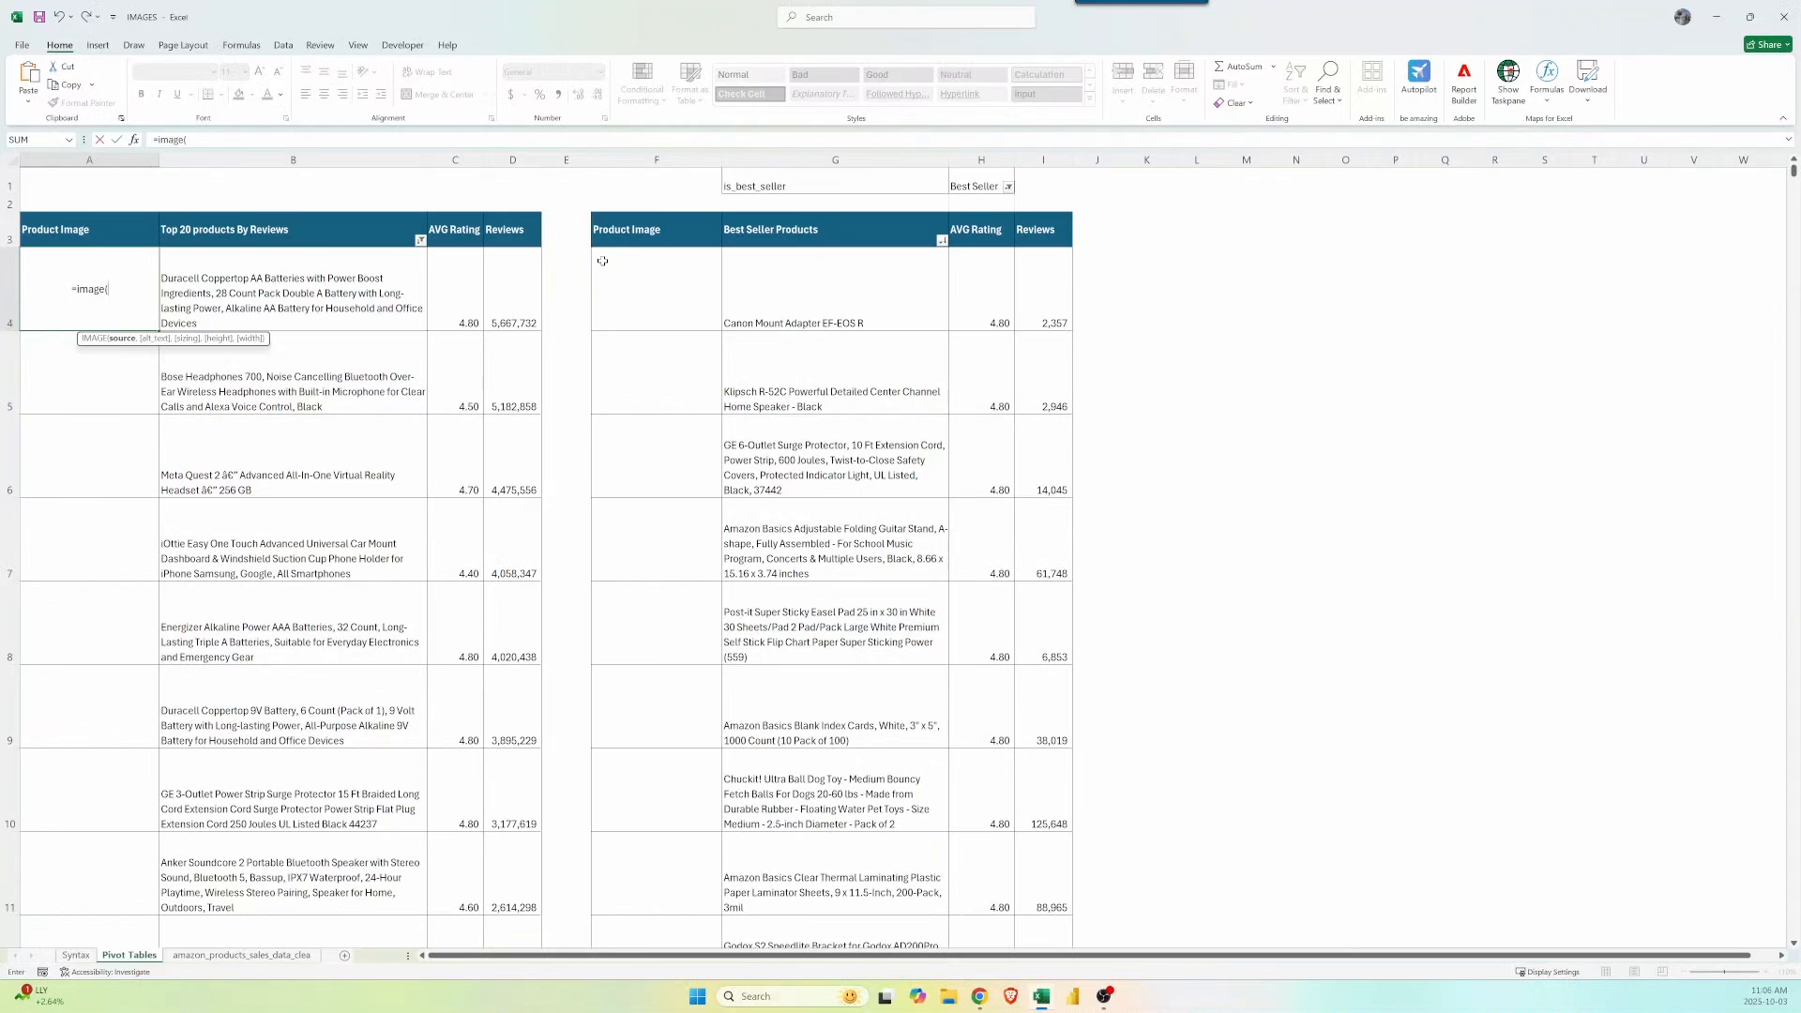
pyautogui.write('xl')
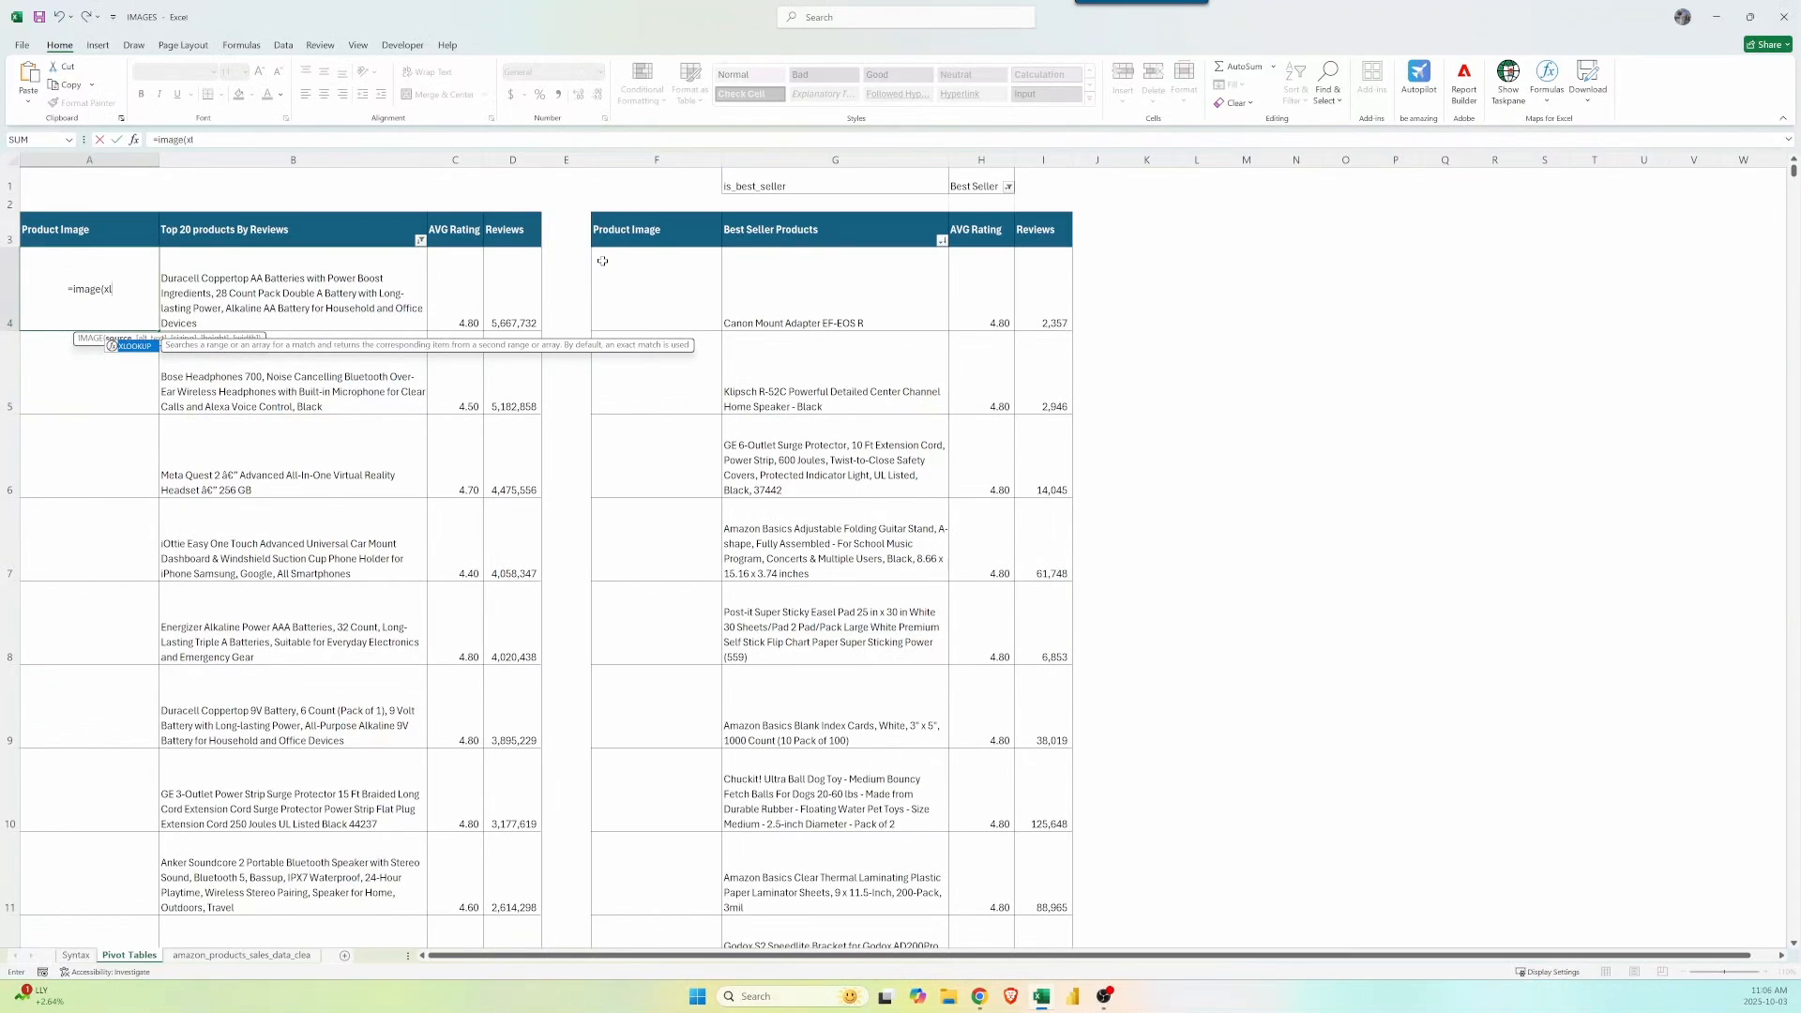
pyautogui.press('Tab')
pyautogui.click(365, 293)
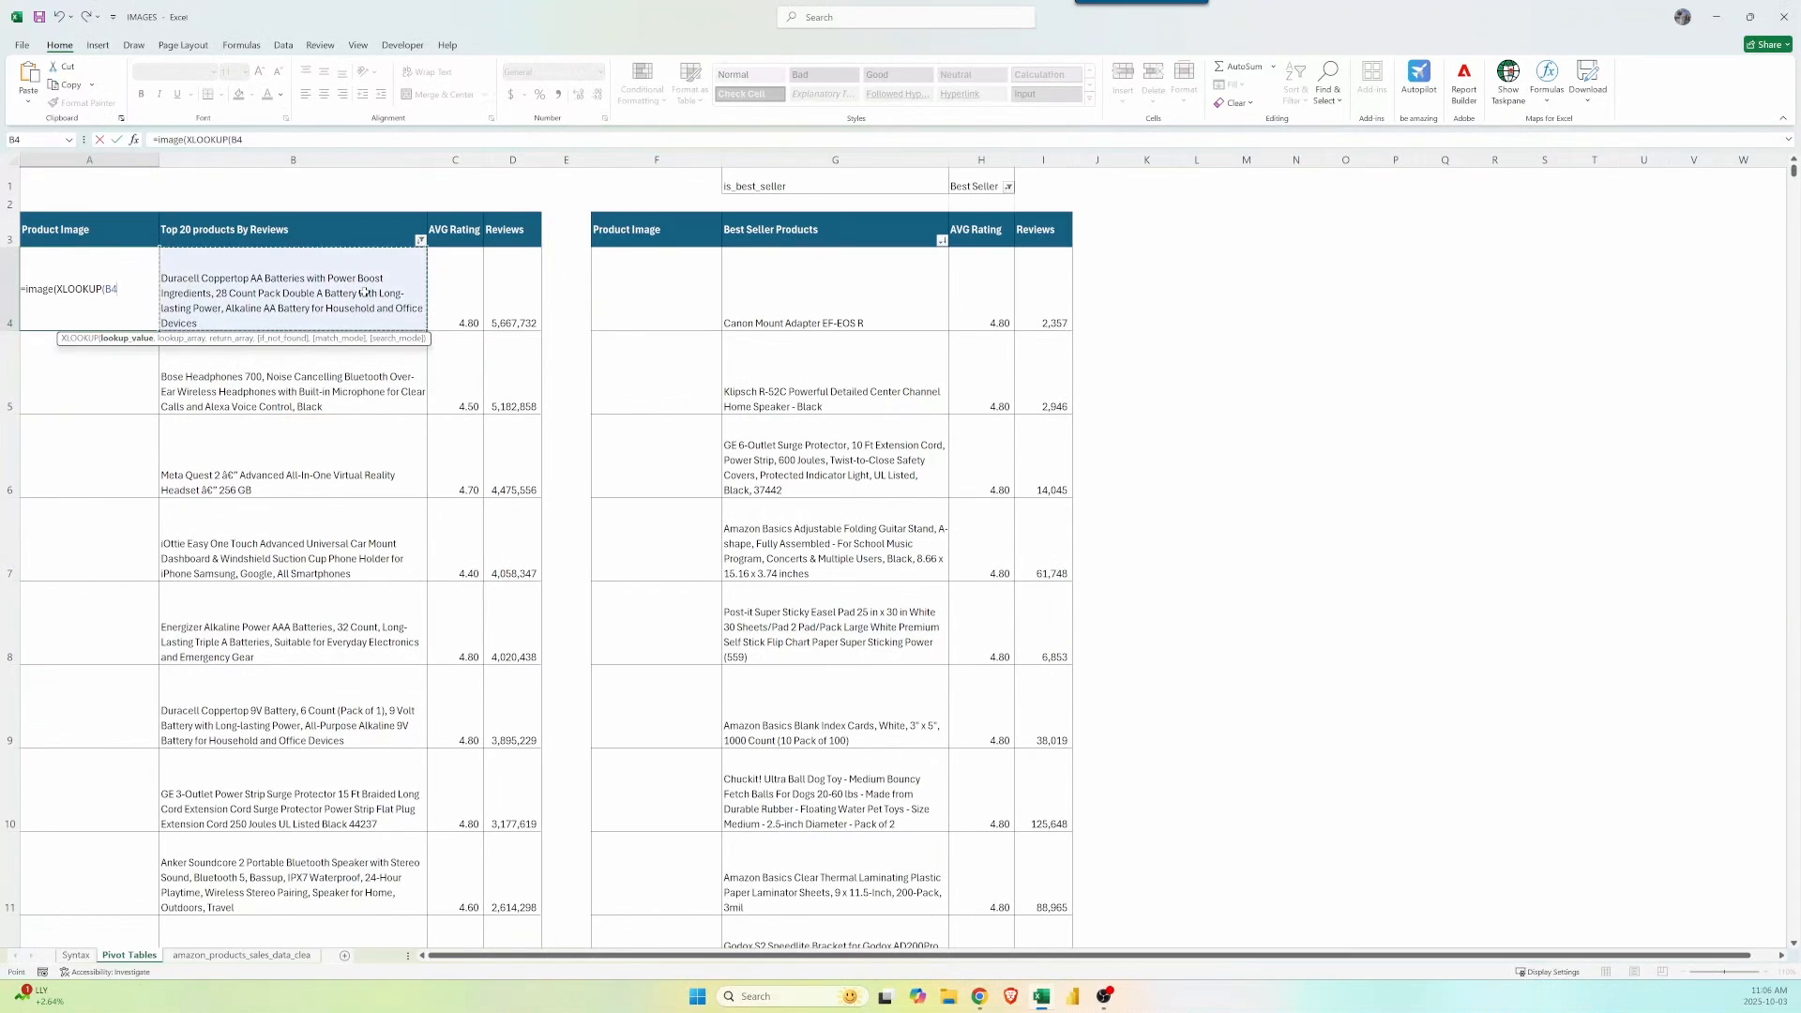
pyautogui.write(',')
# Use the data sheet's column A as lookup range and column M as return range, completing the formula.
pyautogui.click(241, 954)
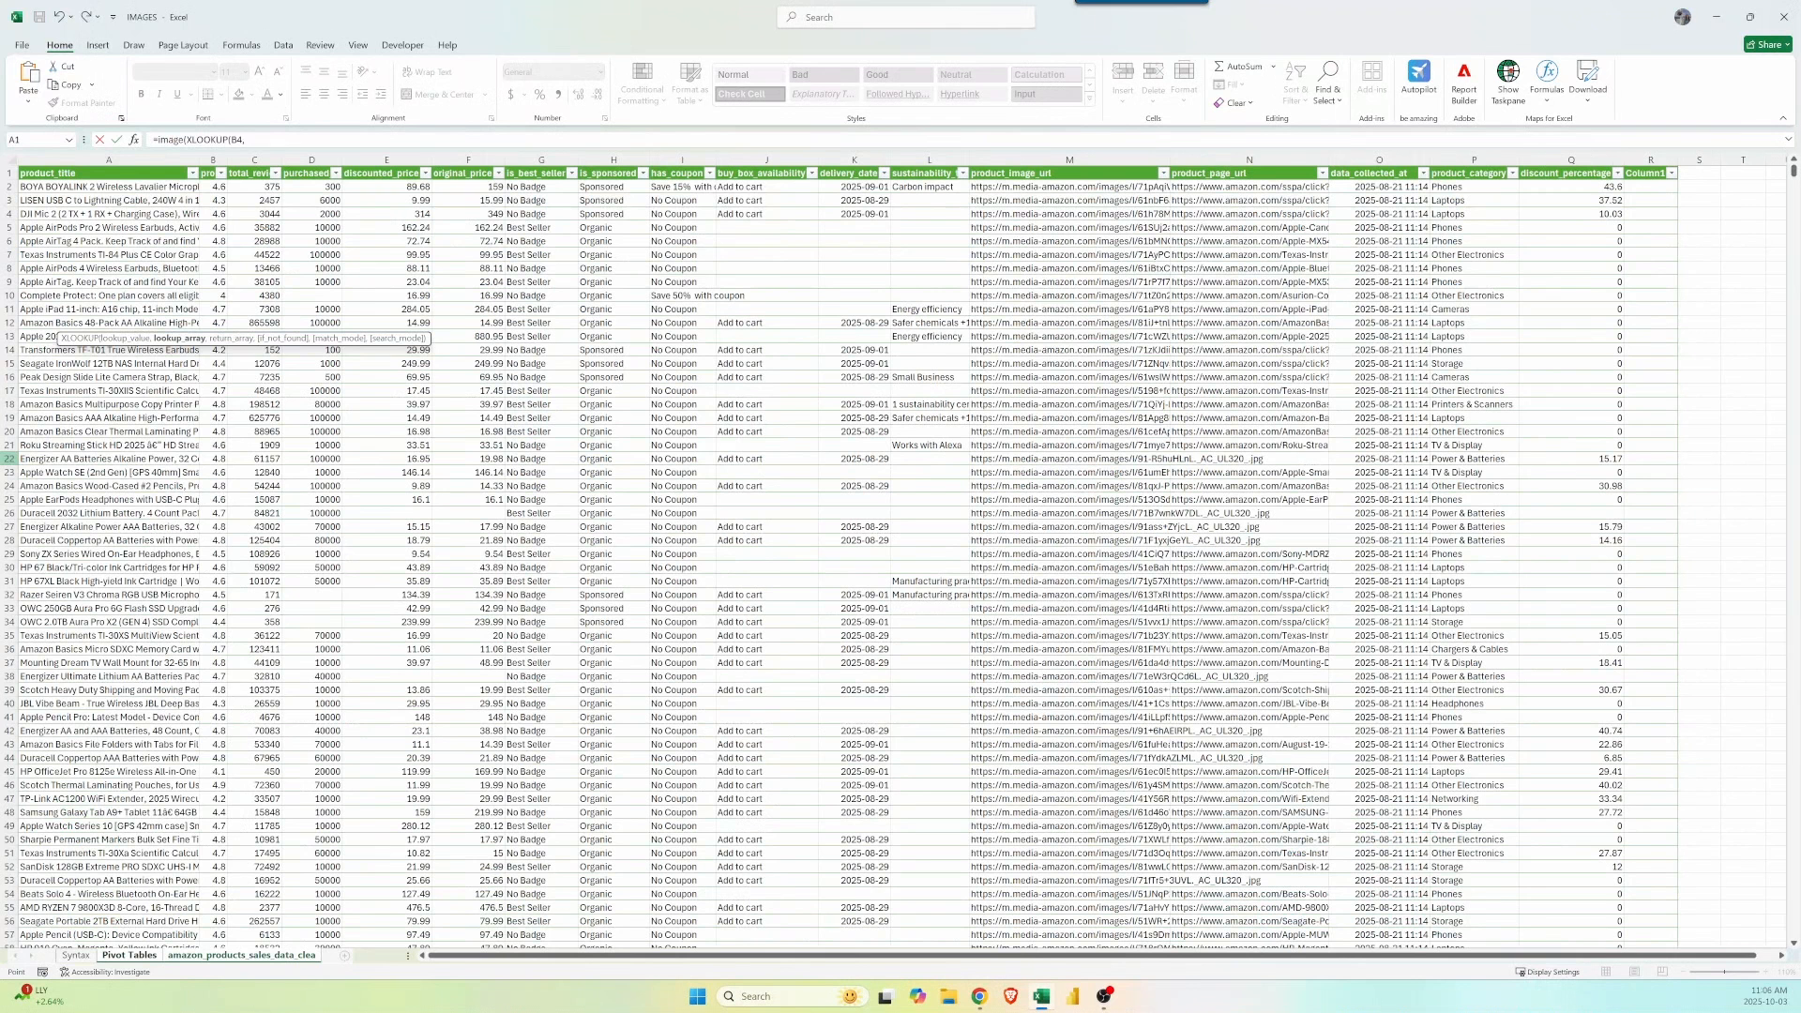
pyautogui.click(153, 159)
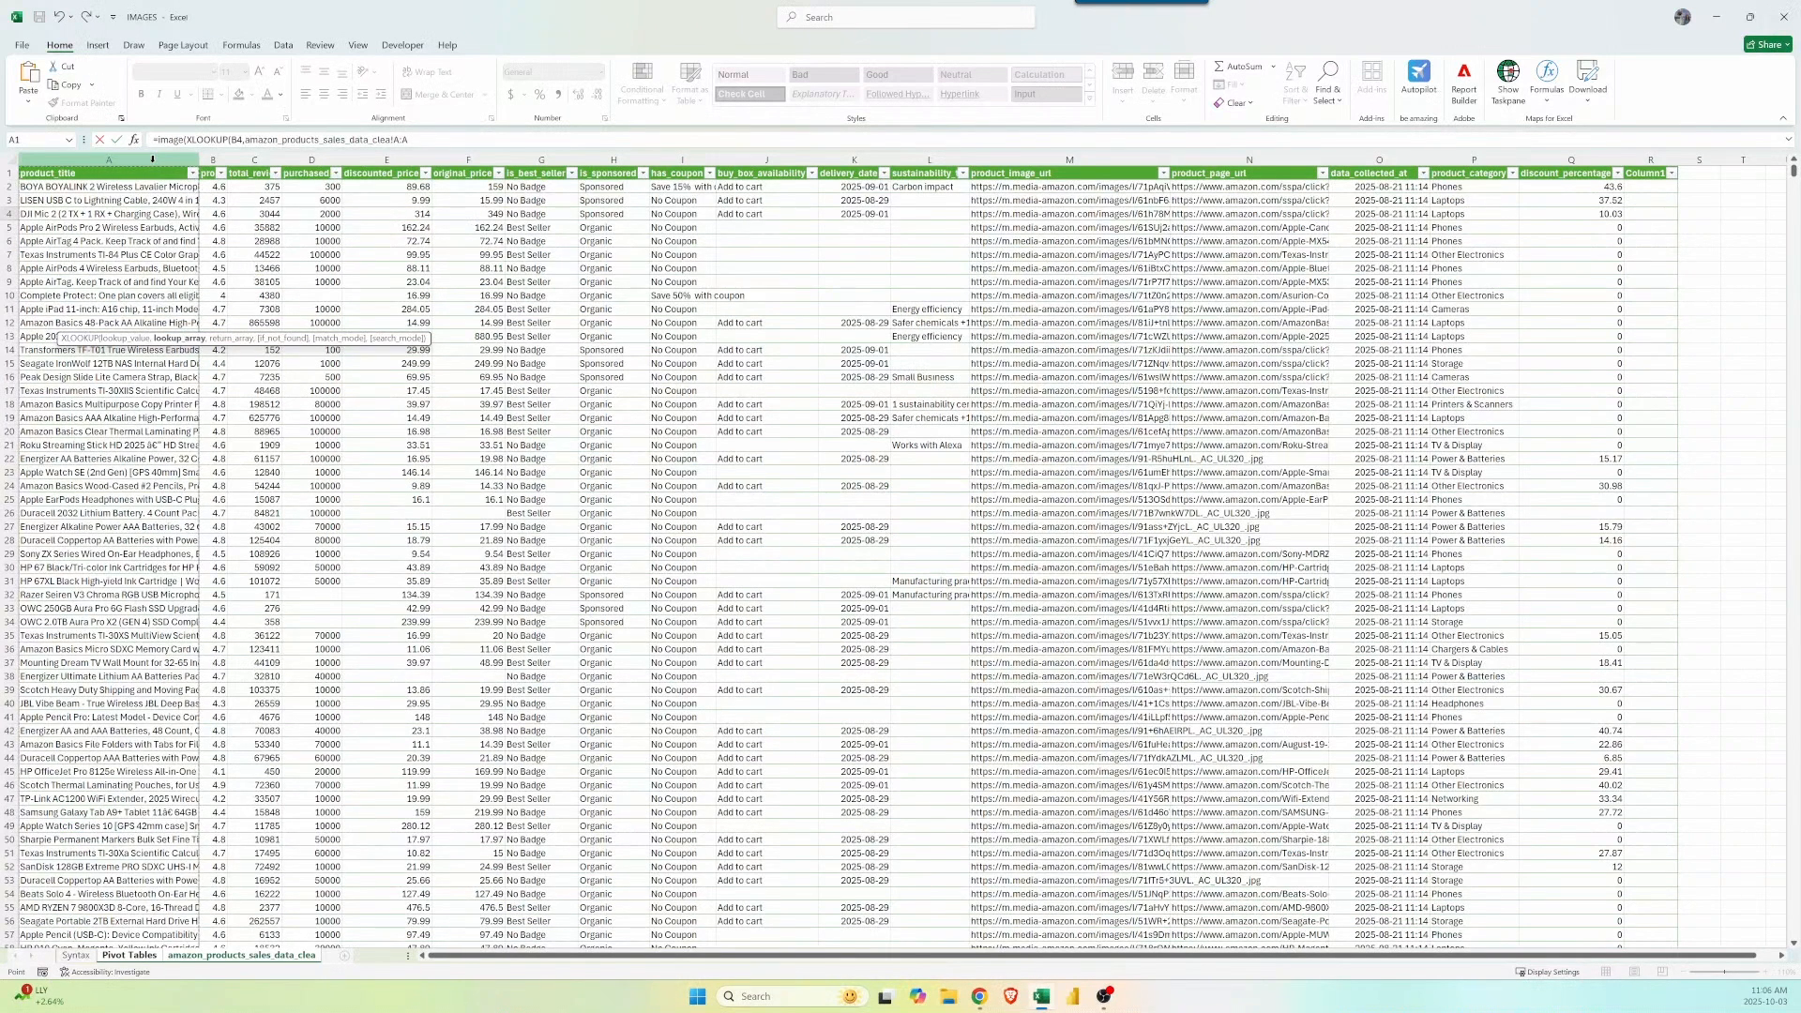
pyautogui.write(',')
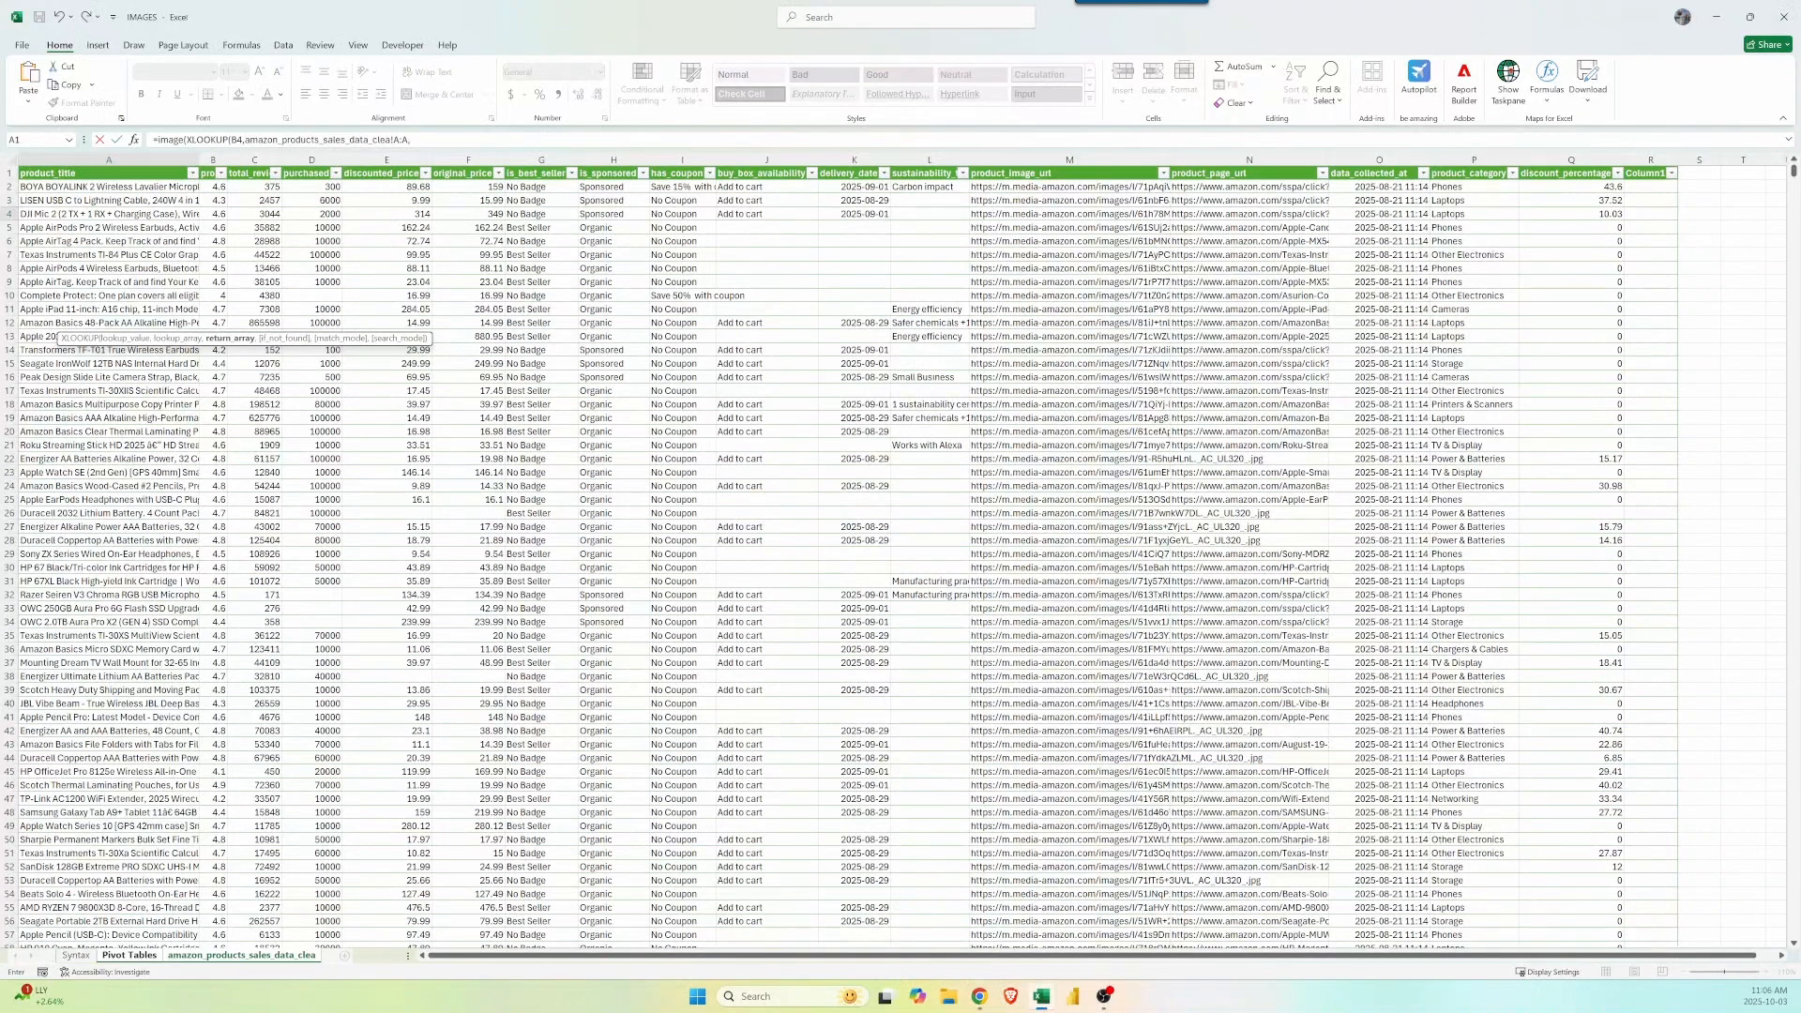
pyautogui.click(1048, 156)
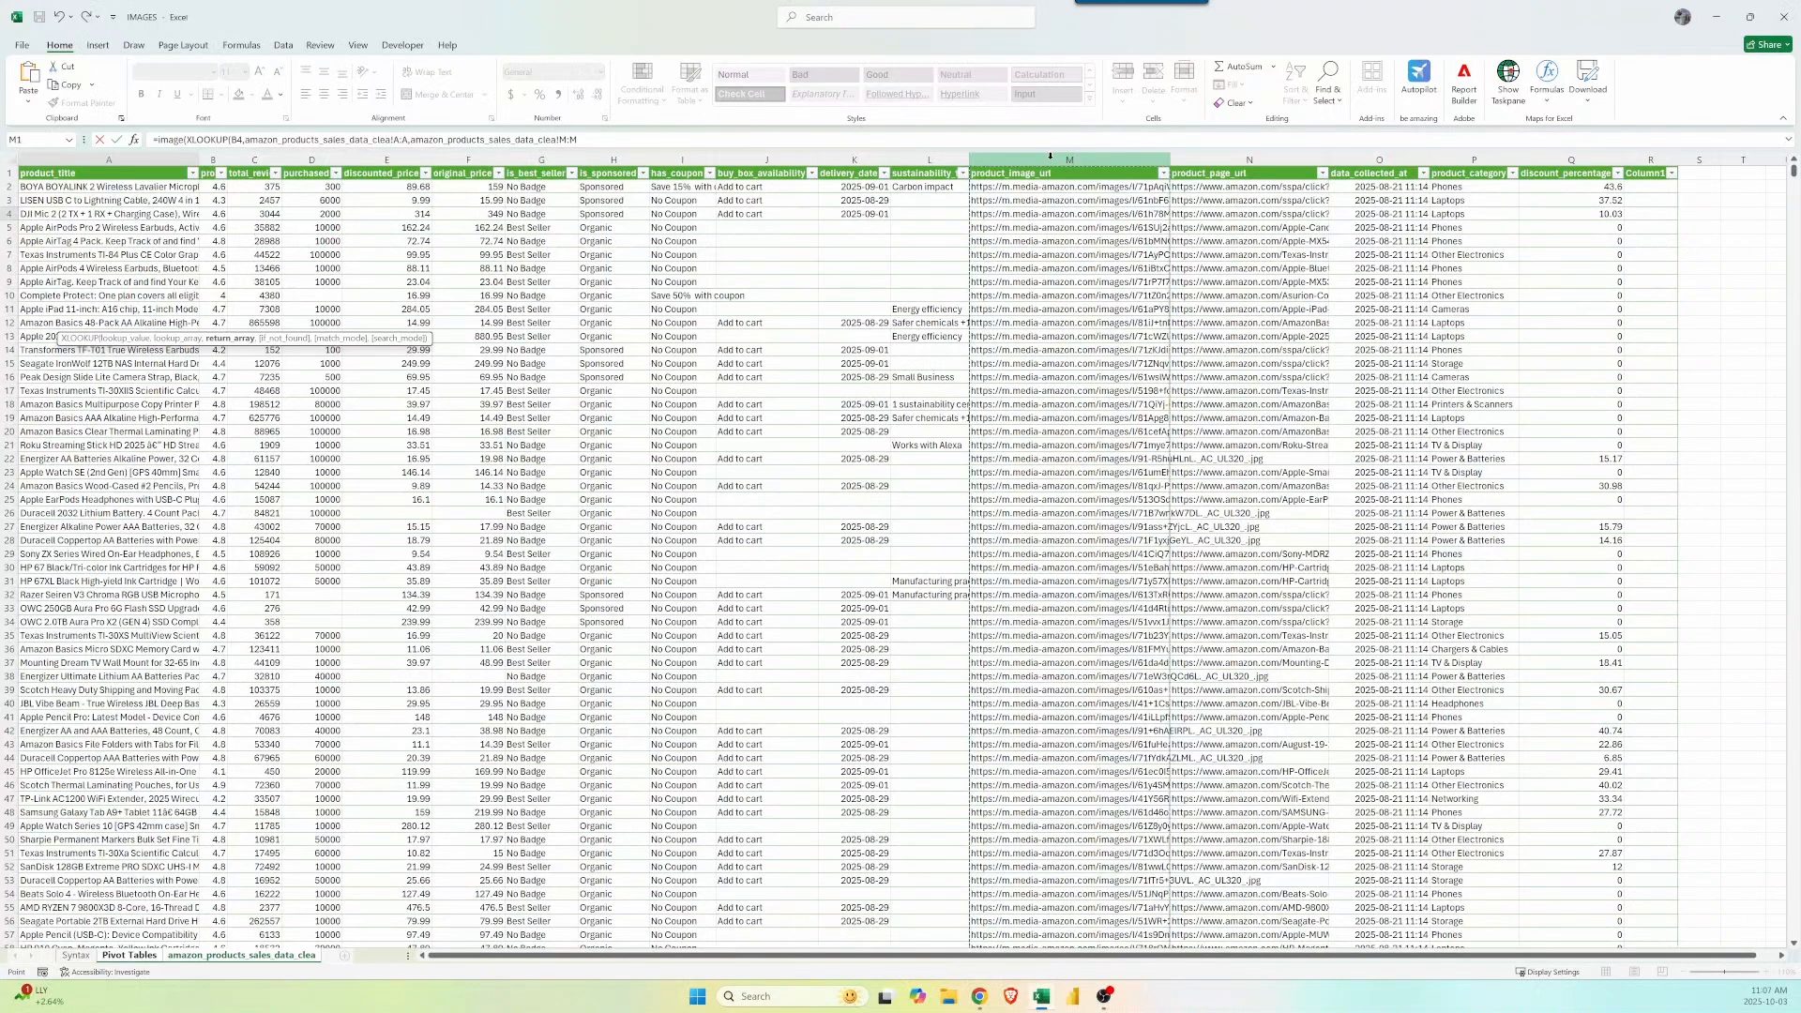
pyautogui.write(')')
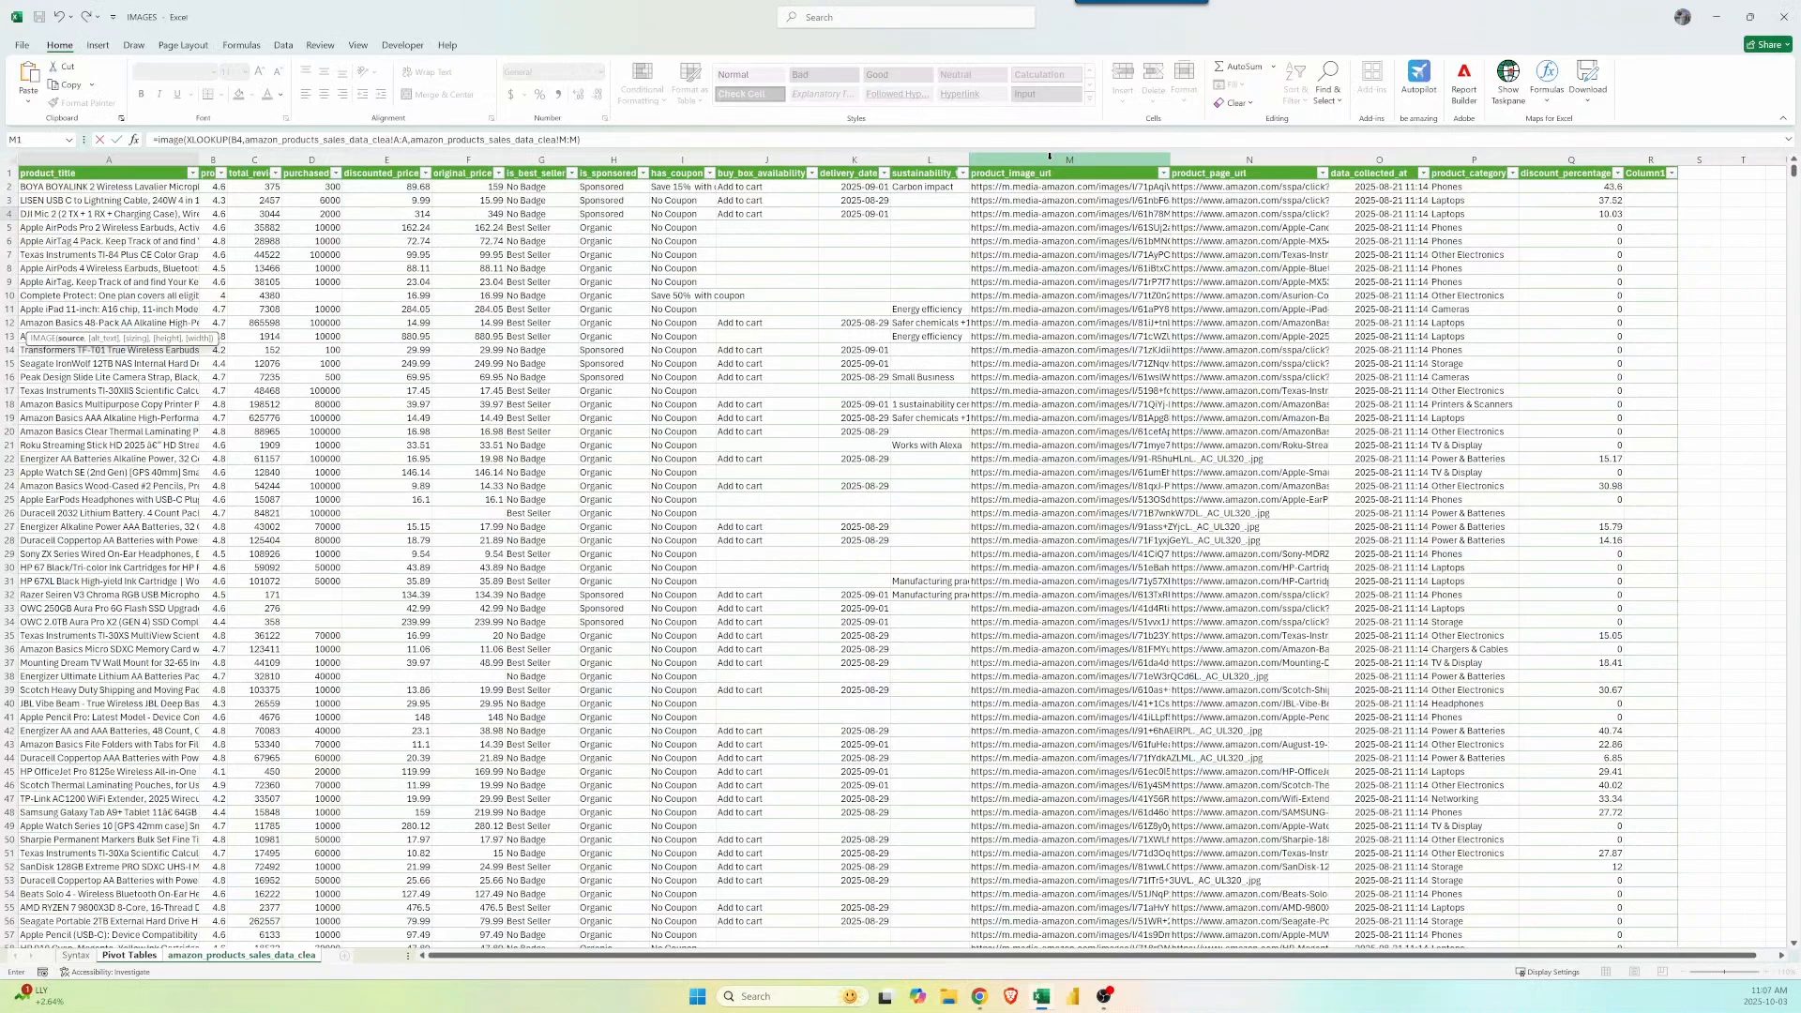
pyautogui.write(')')
pyautogui.press('Return')
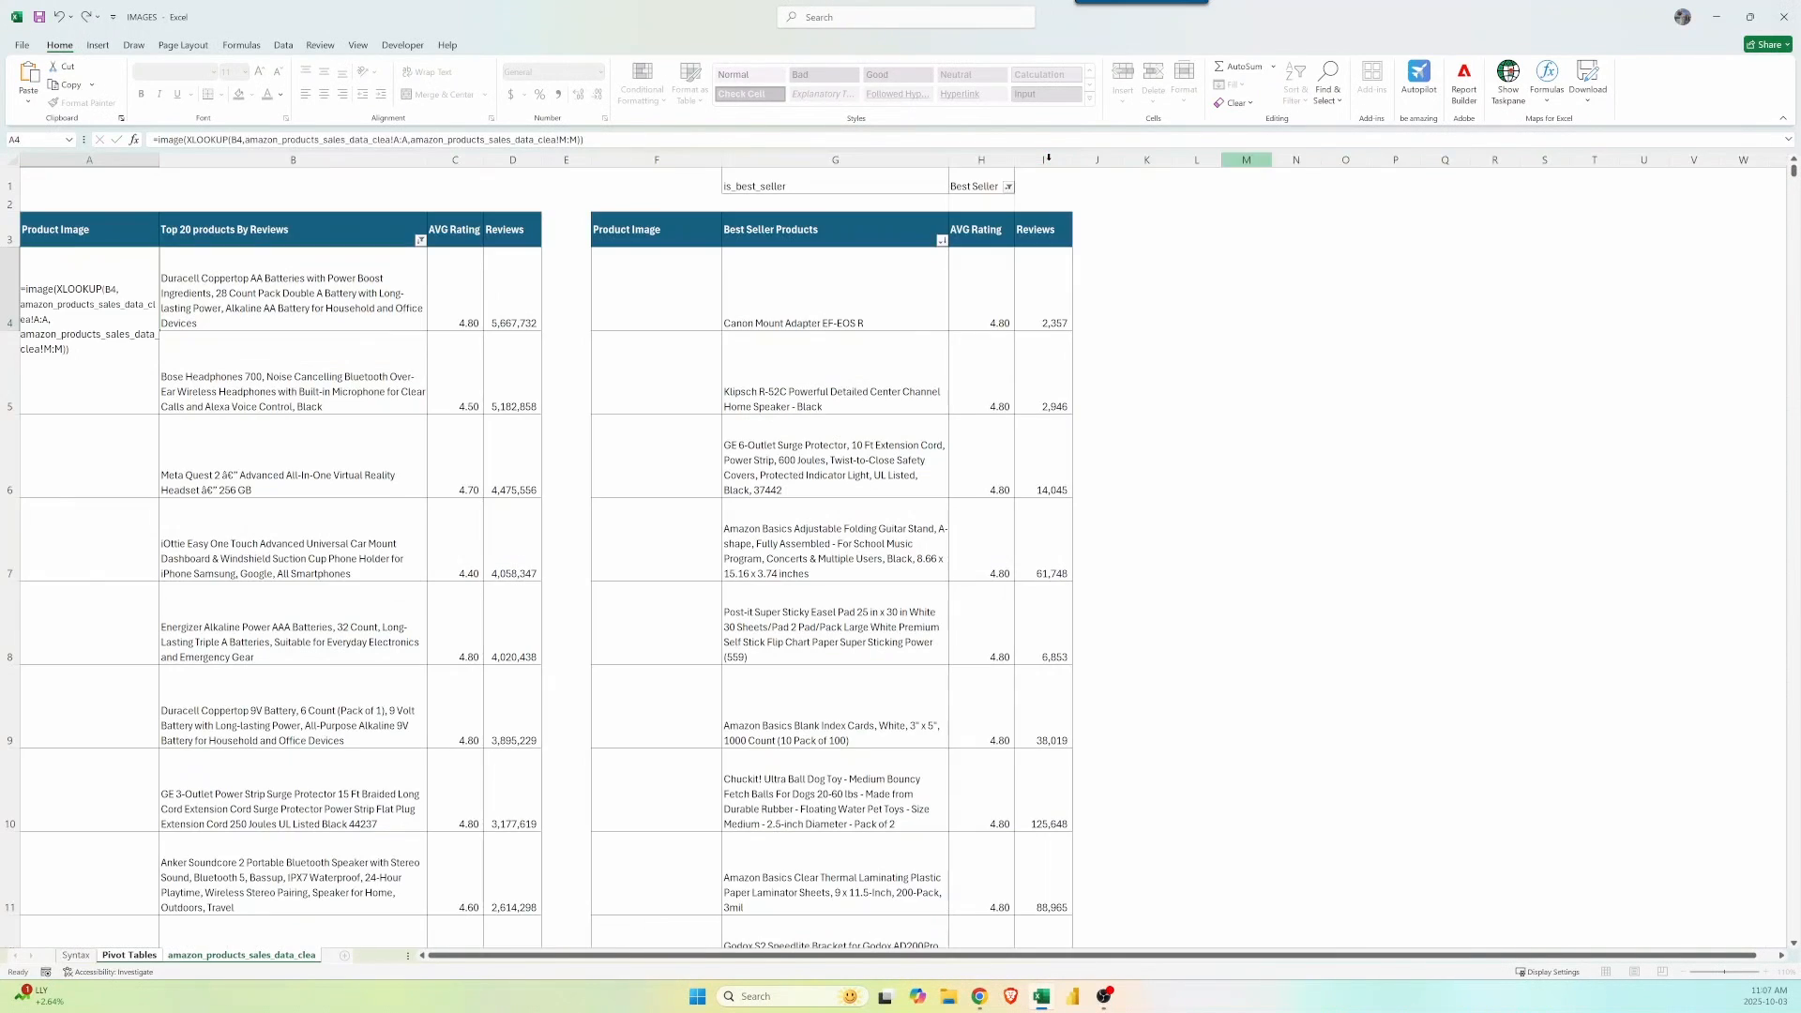
pyautogui.click(145, 299)
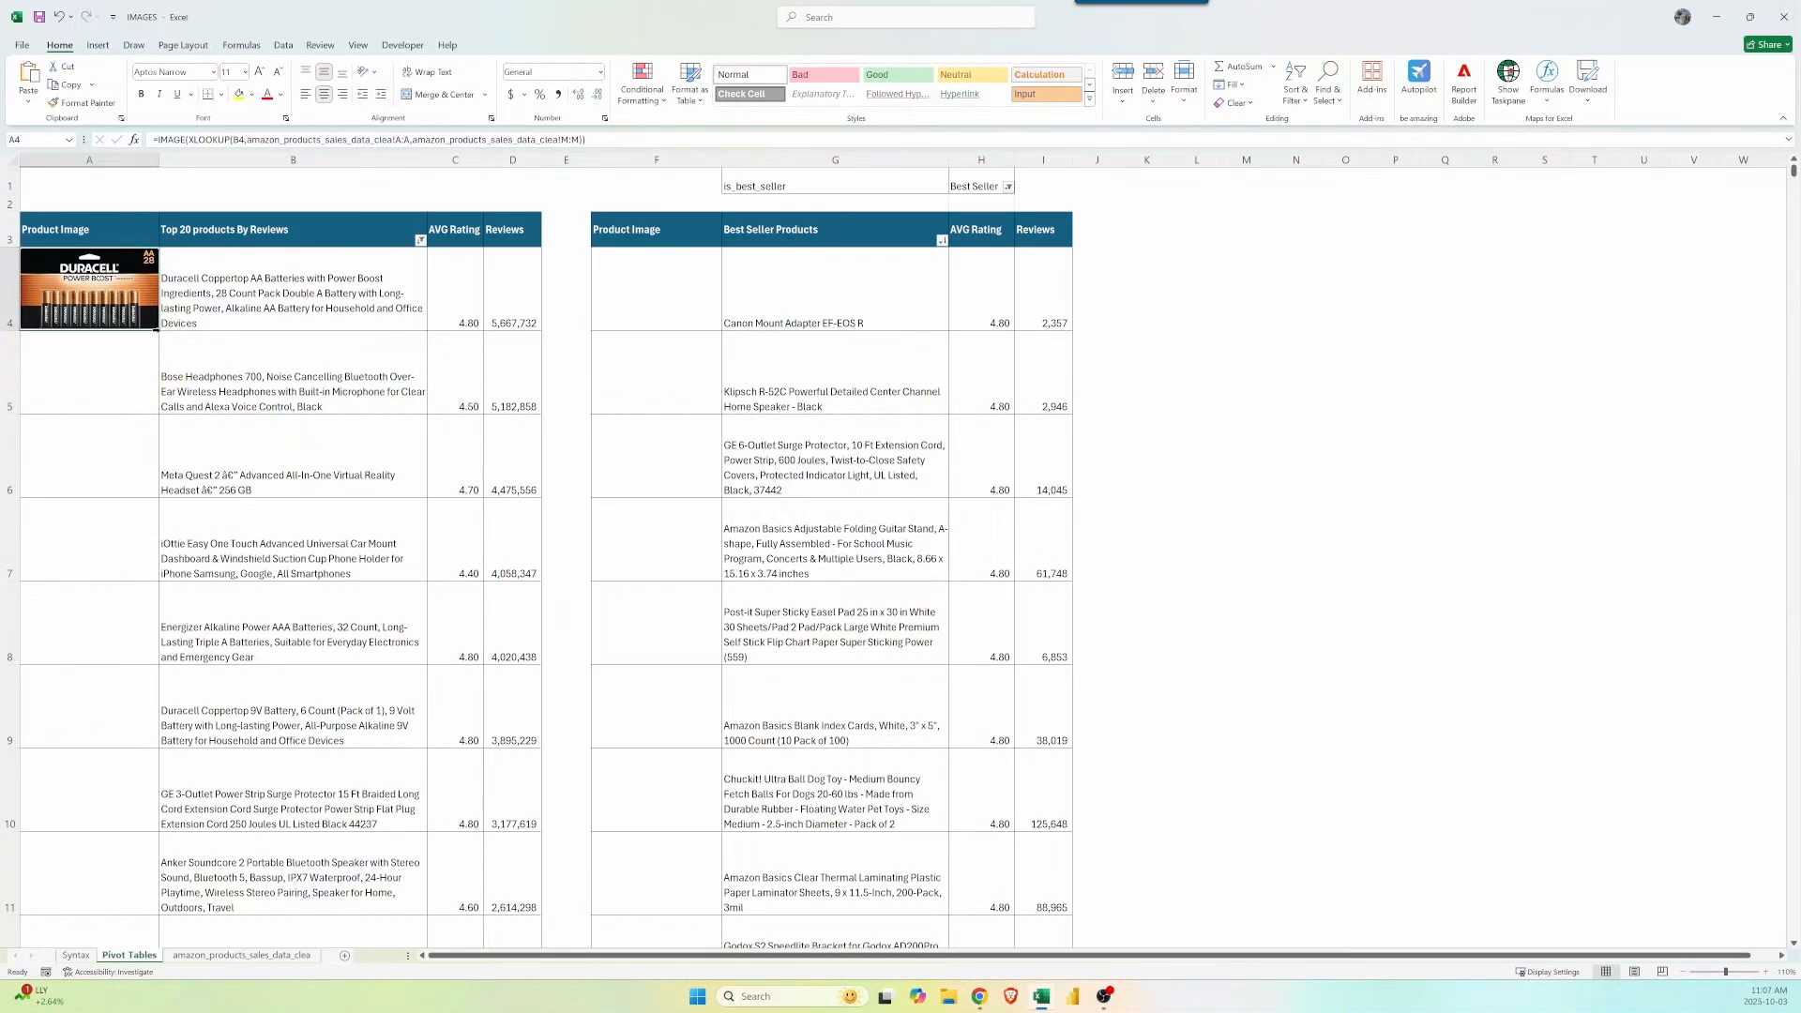
# Fill the image formula down column A, lock A4's ranges as $A:$A and $M:$M, and copy it.
pyautogui.doubleClick(156, 329)
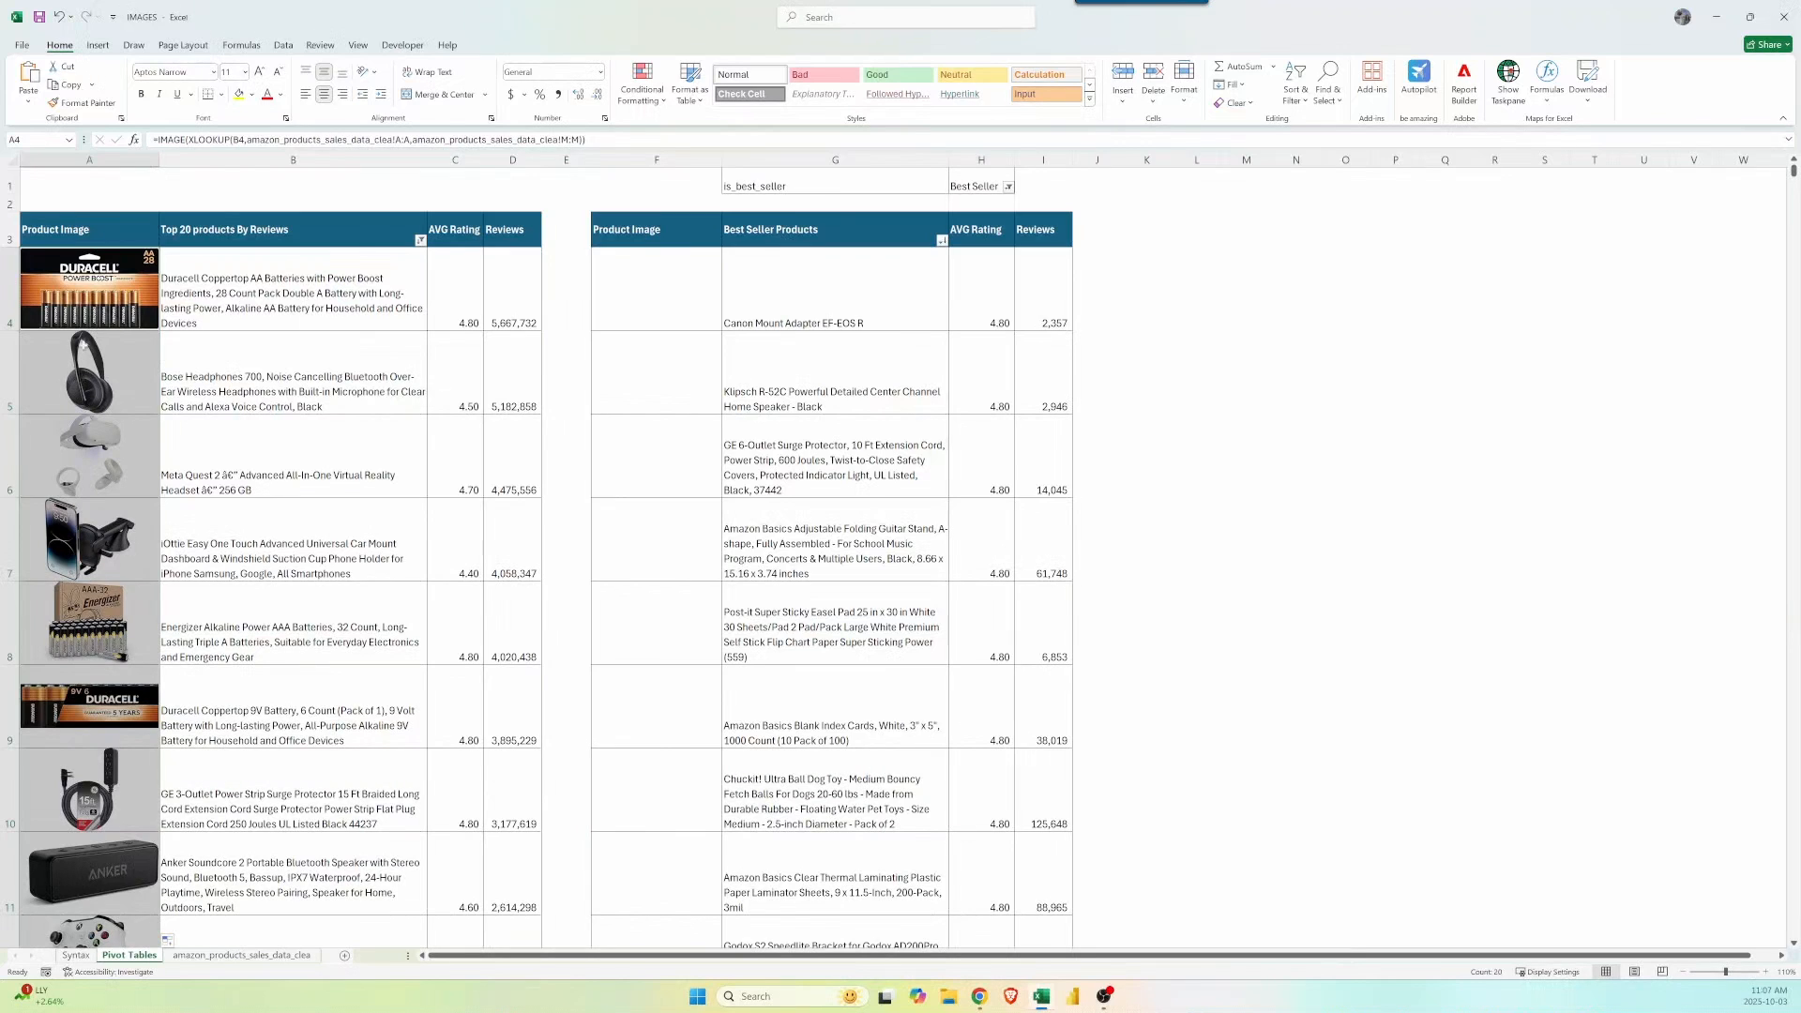
pyautogui.click(101, 304)
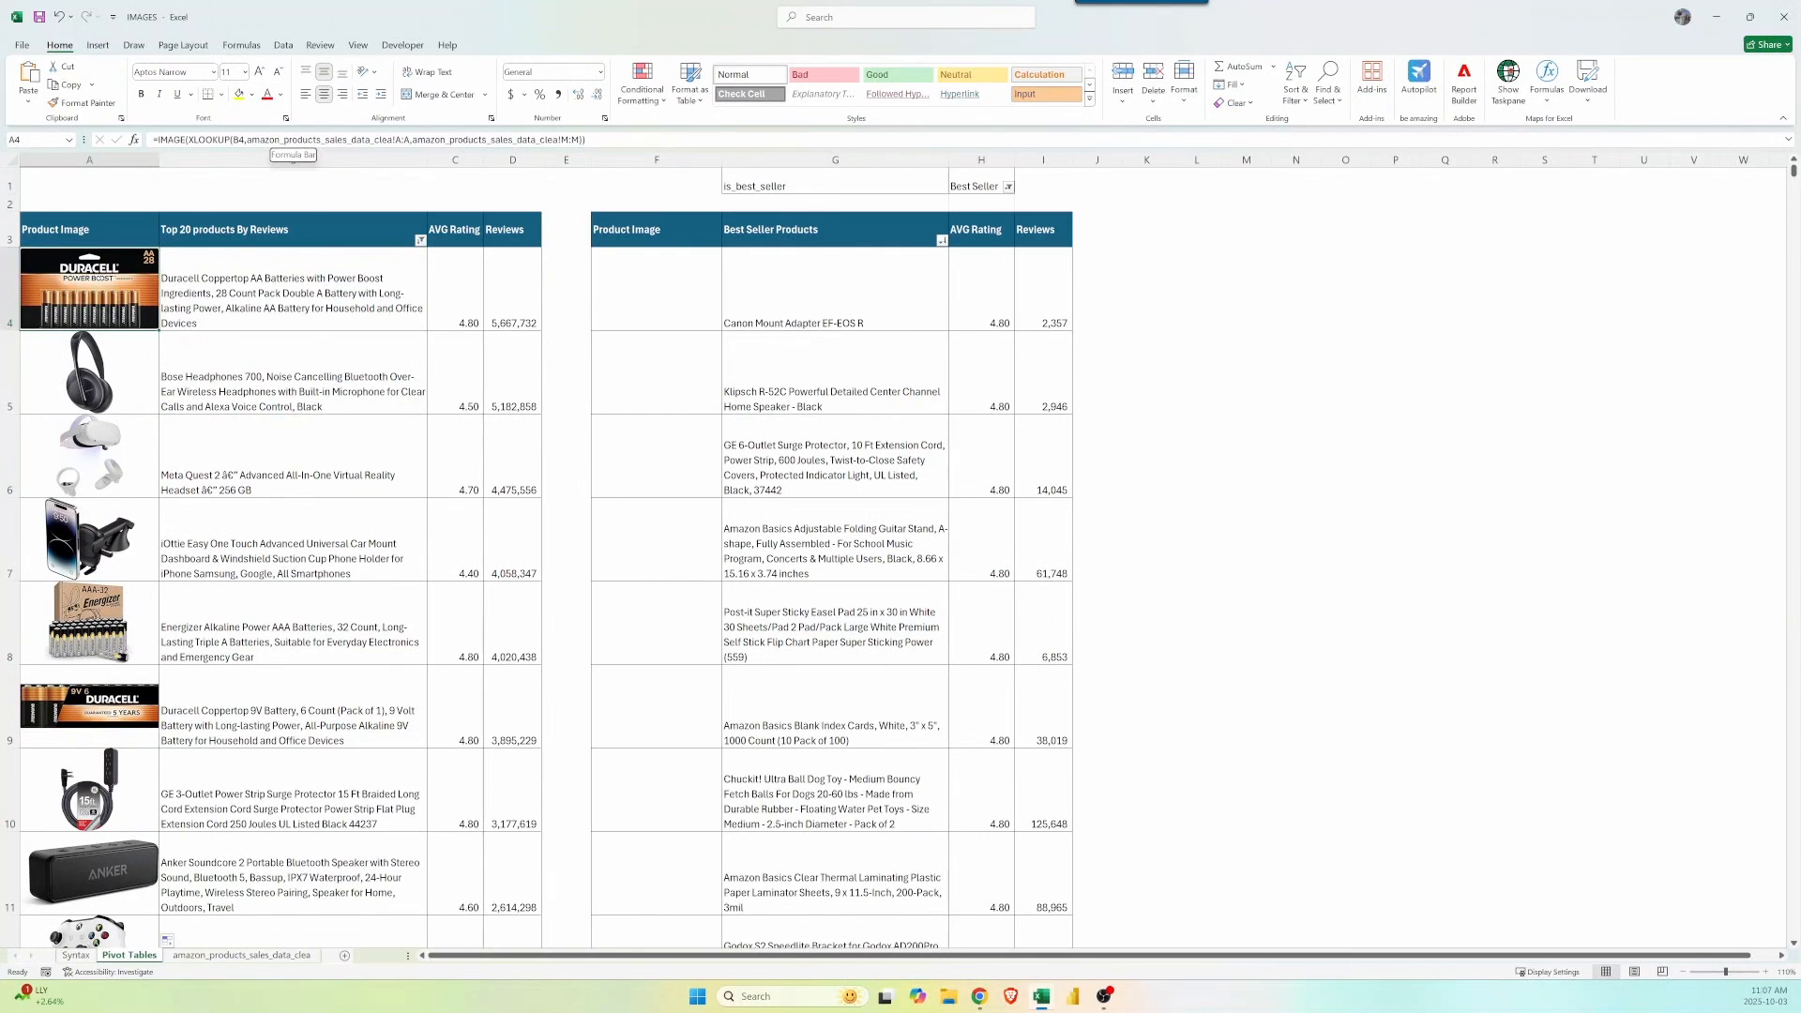
pyautogui.moveTo(247, 140); pyautogui.dragTo(593, 140)
pyautogui.press('F4')
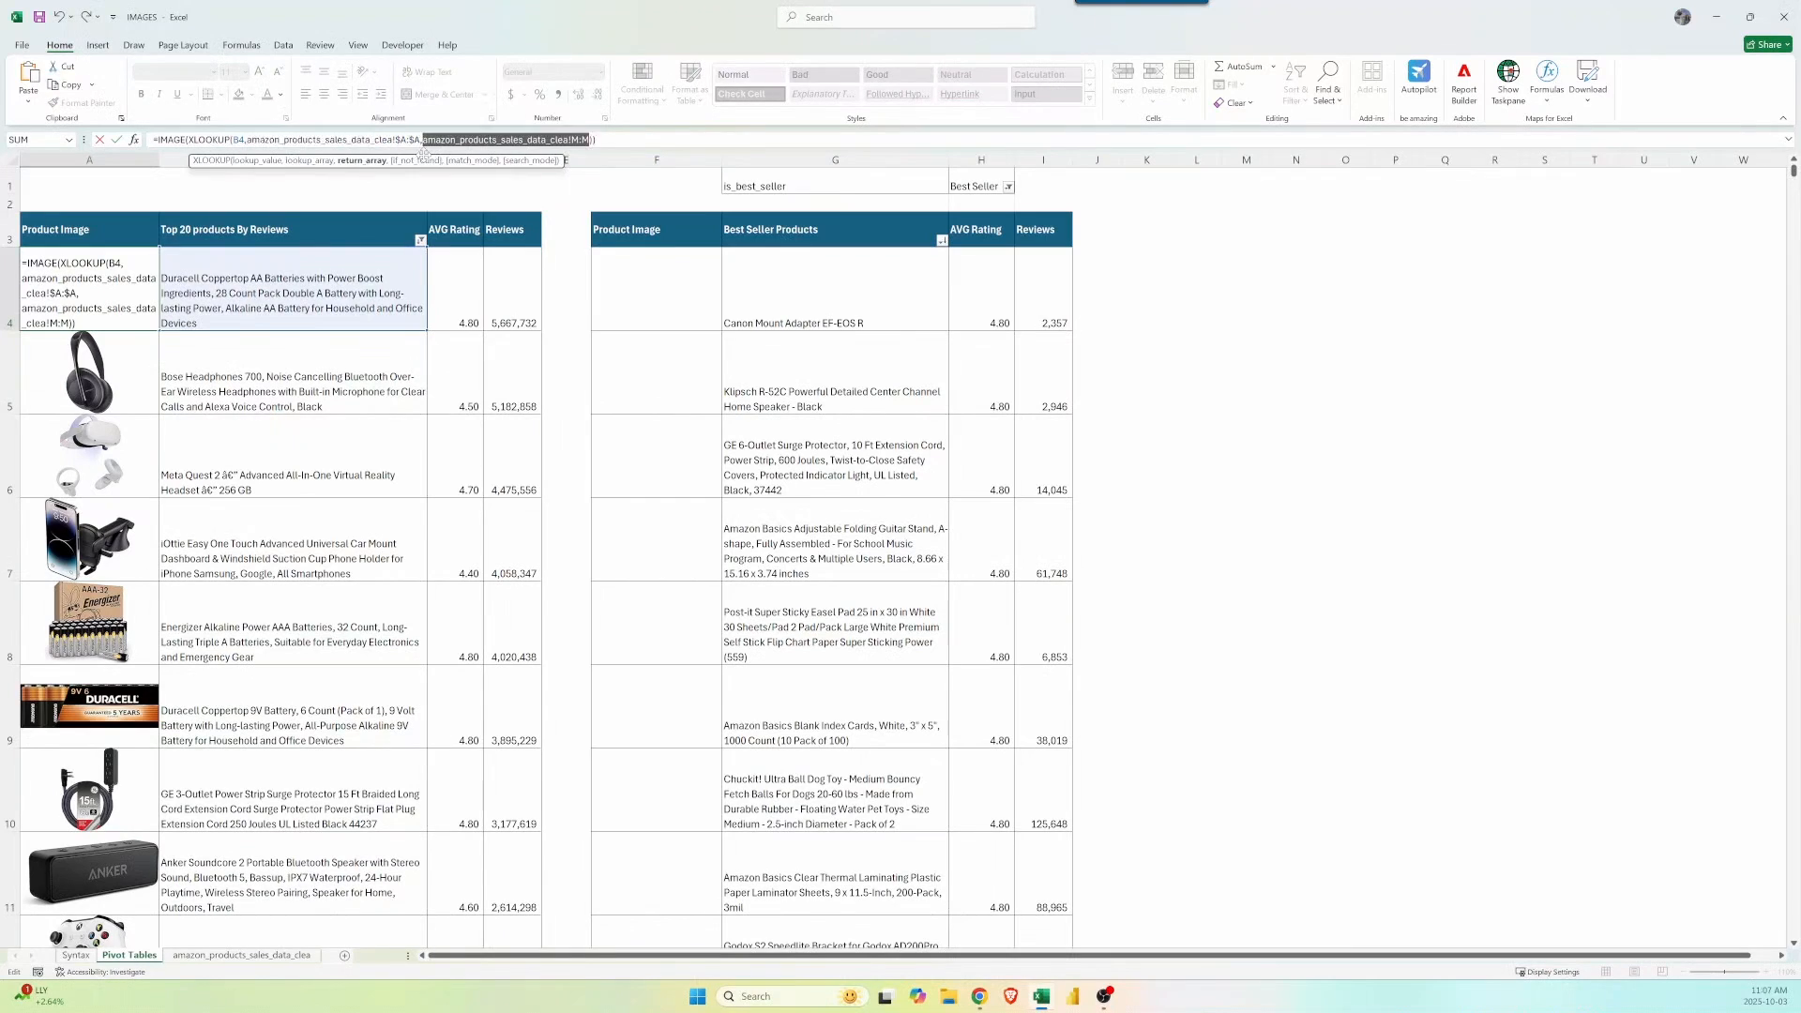
pyautogui.press('F4')
pyautogui.hotkey('ctrl', 'Return')
pyautogui.hotkey('ctrl', 'c')
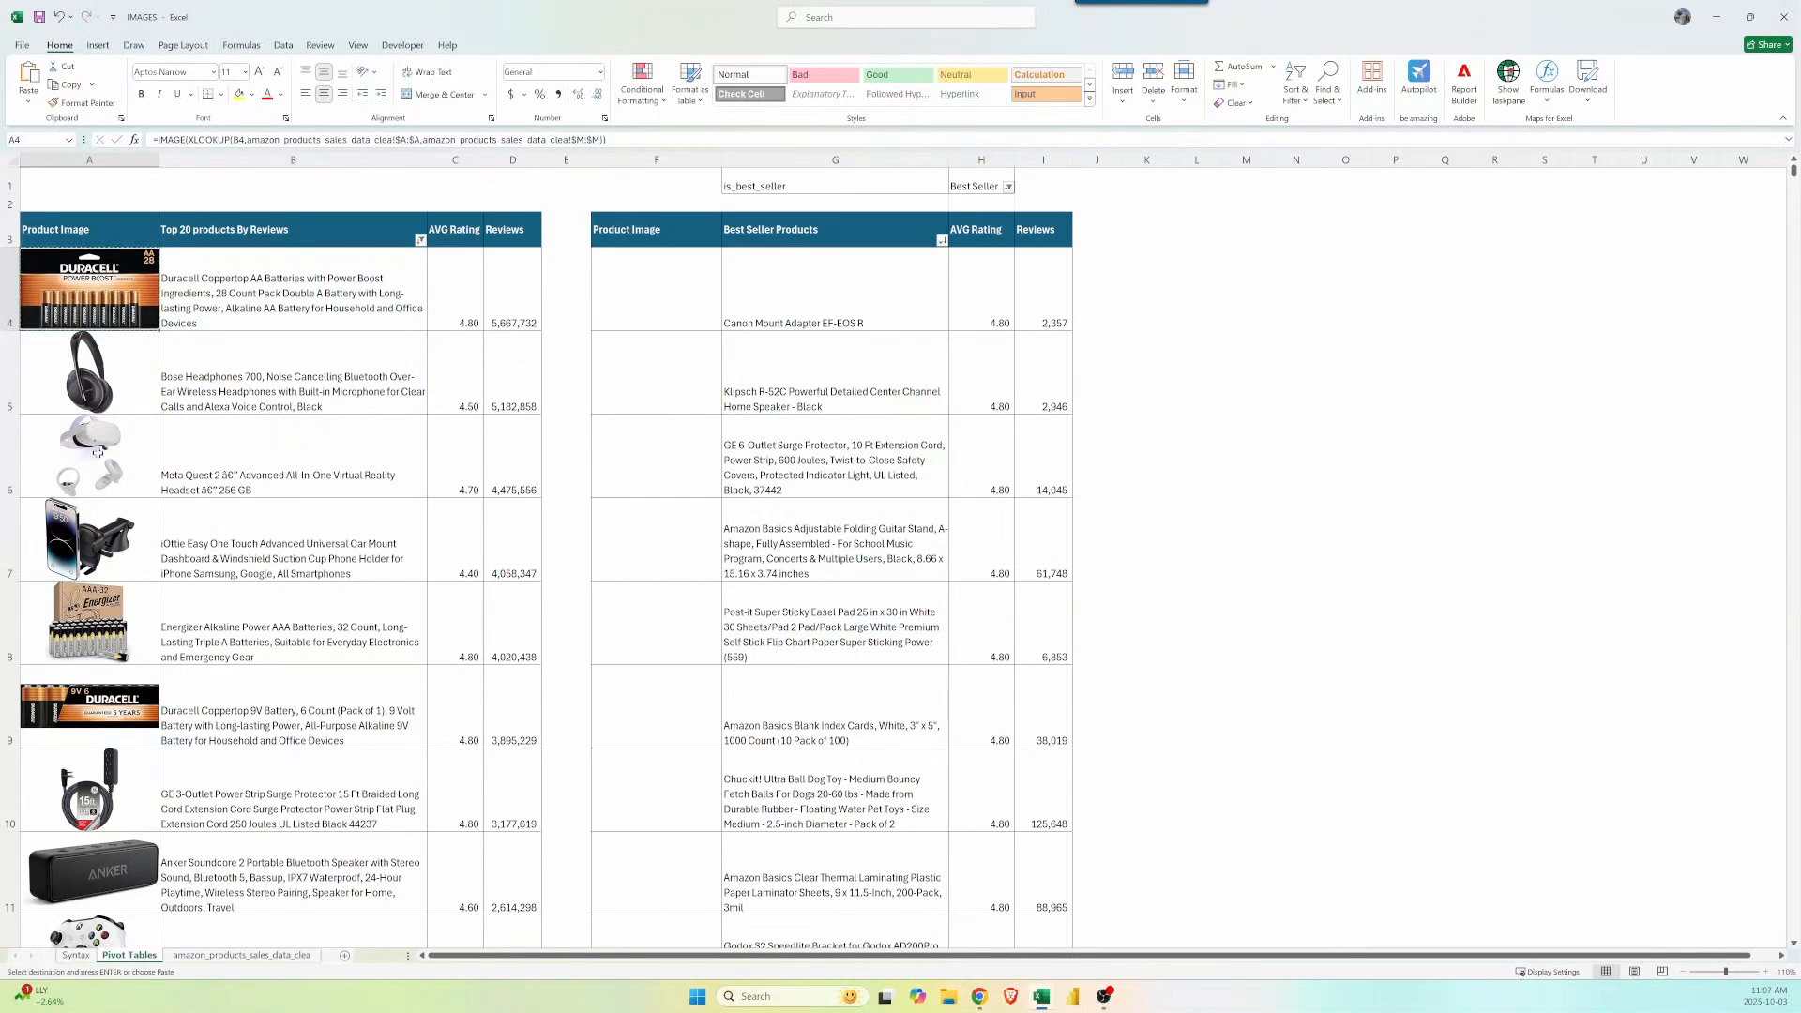
# Paste the image formula into F4 and fill it down the best-seller Product Image column.
pyautogui.click(652, 305)
pyautogui.hotkey('ctrl', 'v')
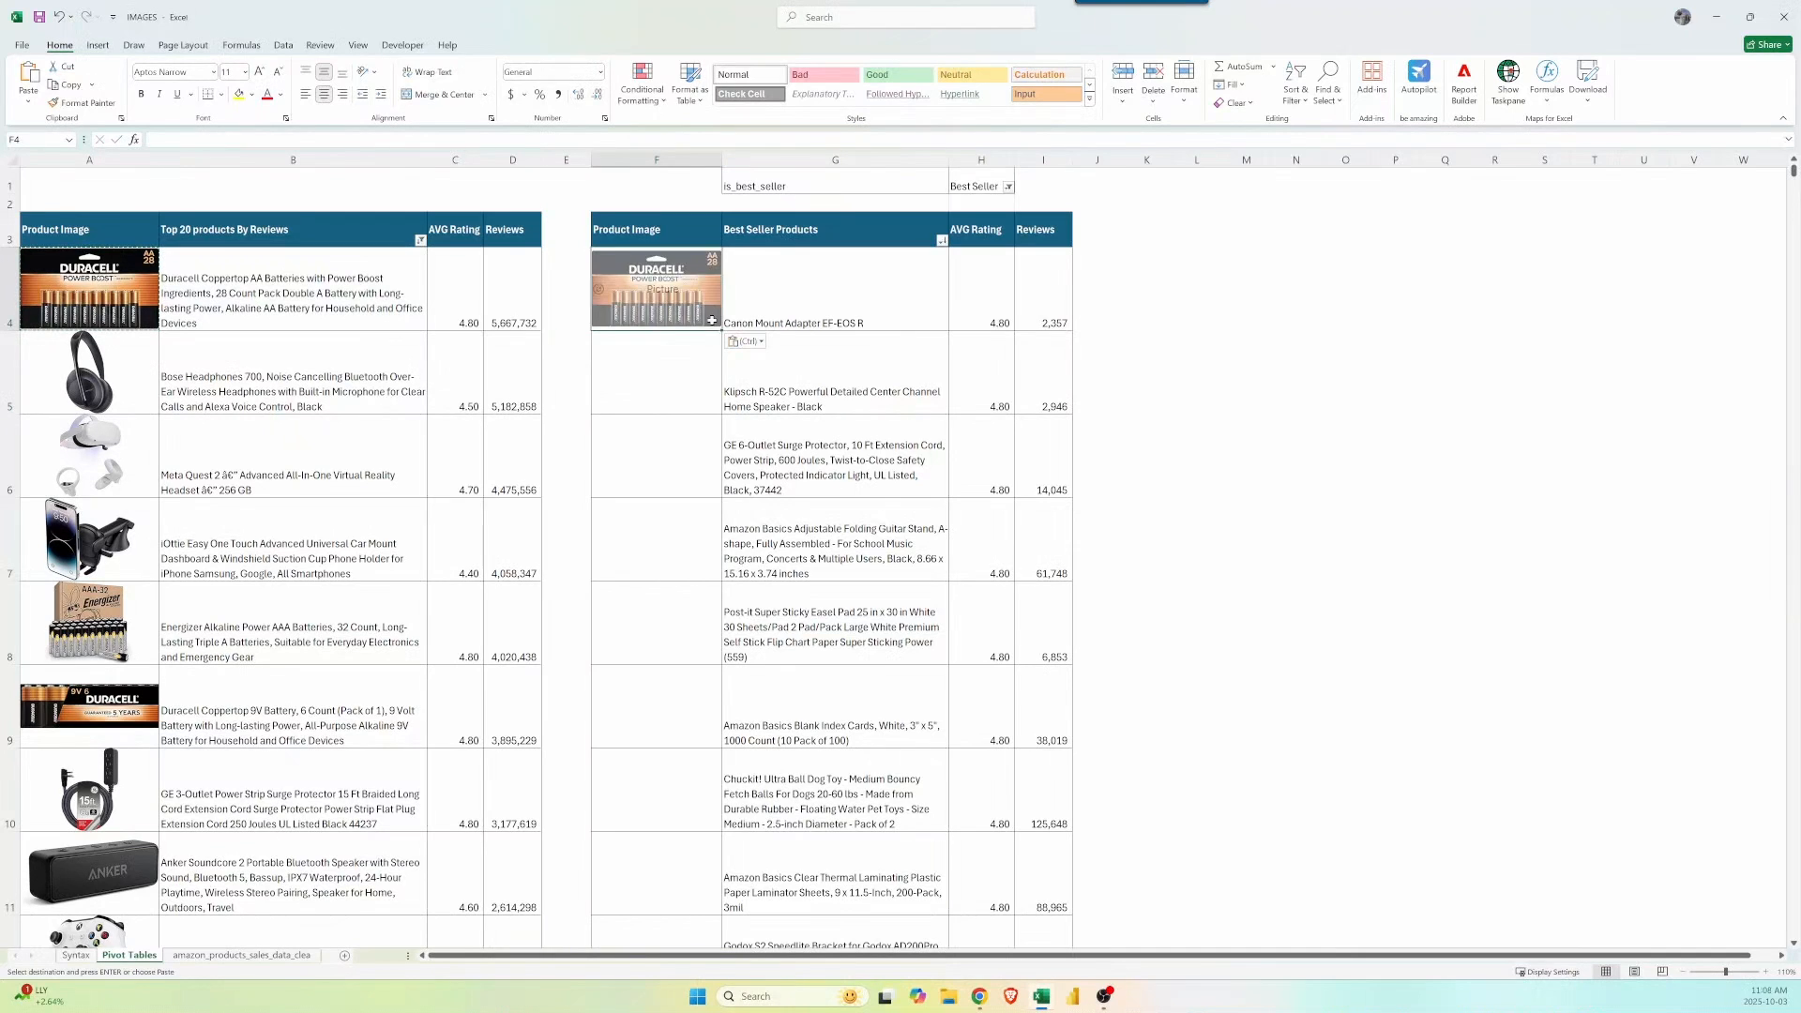
pyautogui.doubleClick(721, 330)
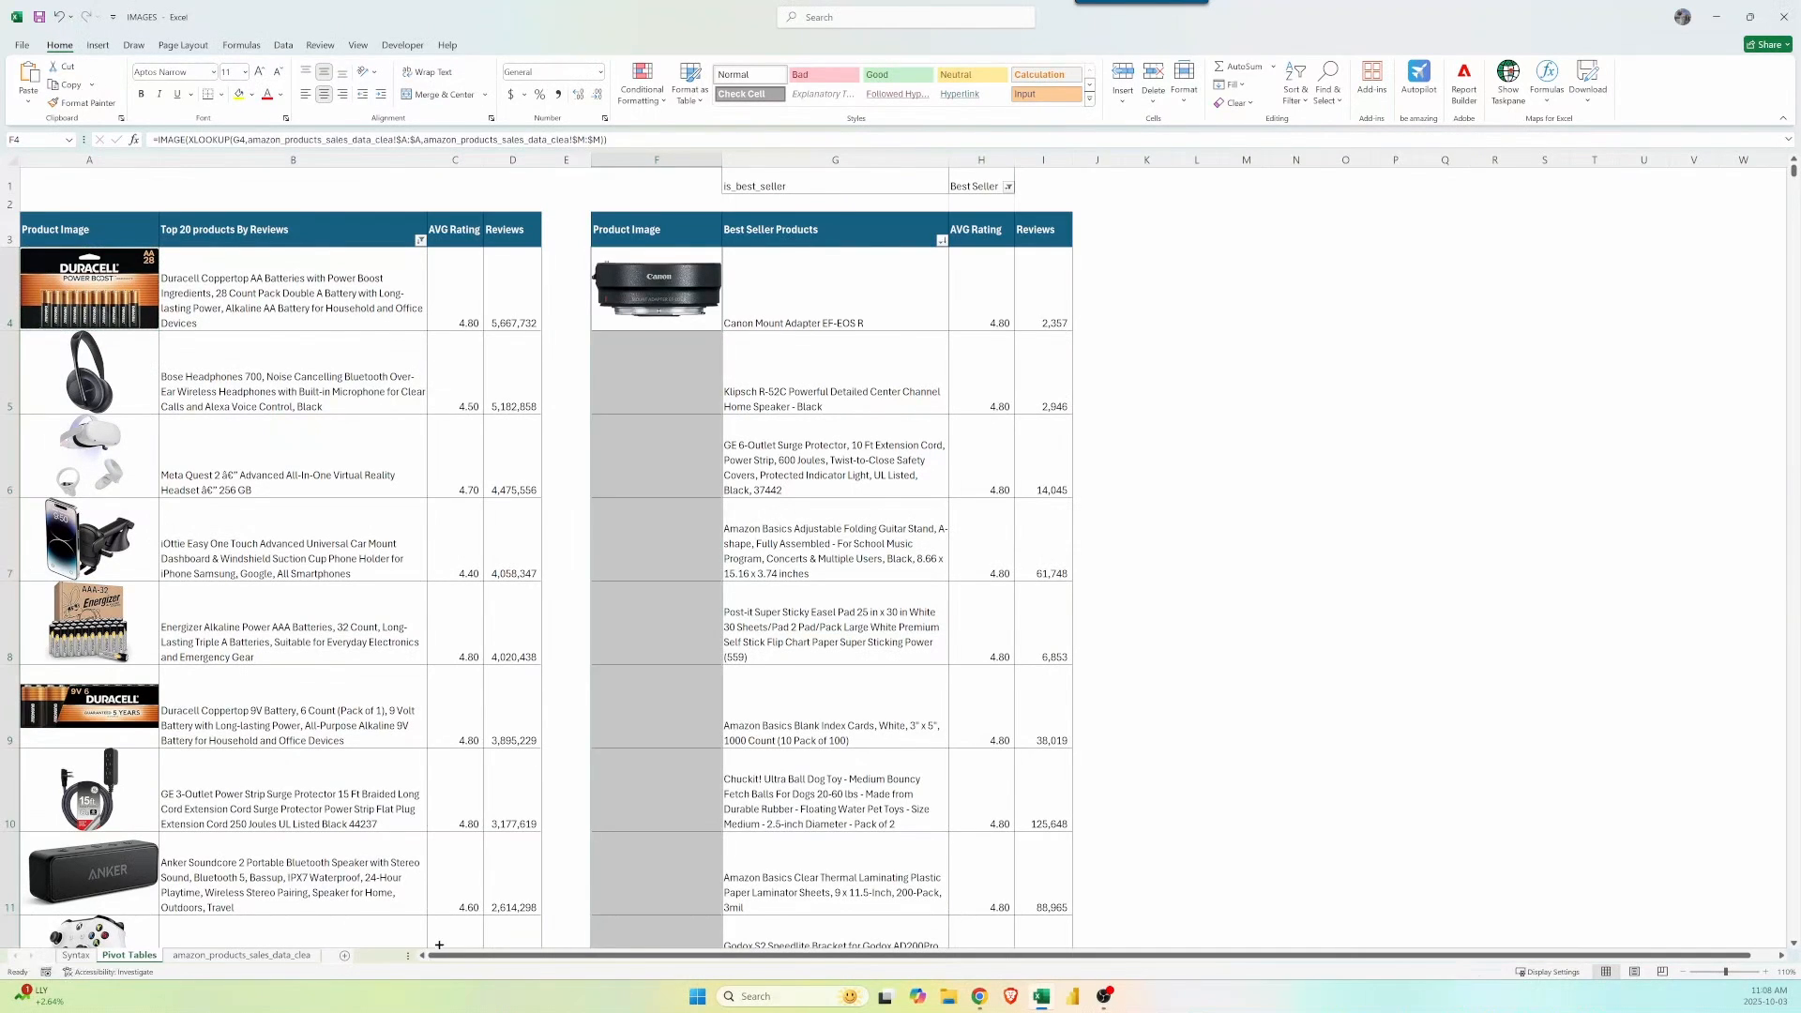
pyautogui.click(918, 647)
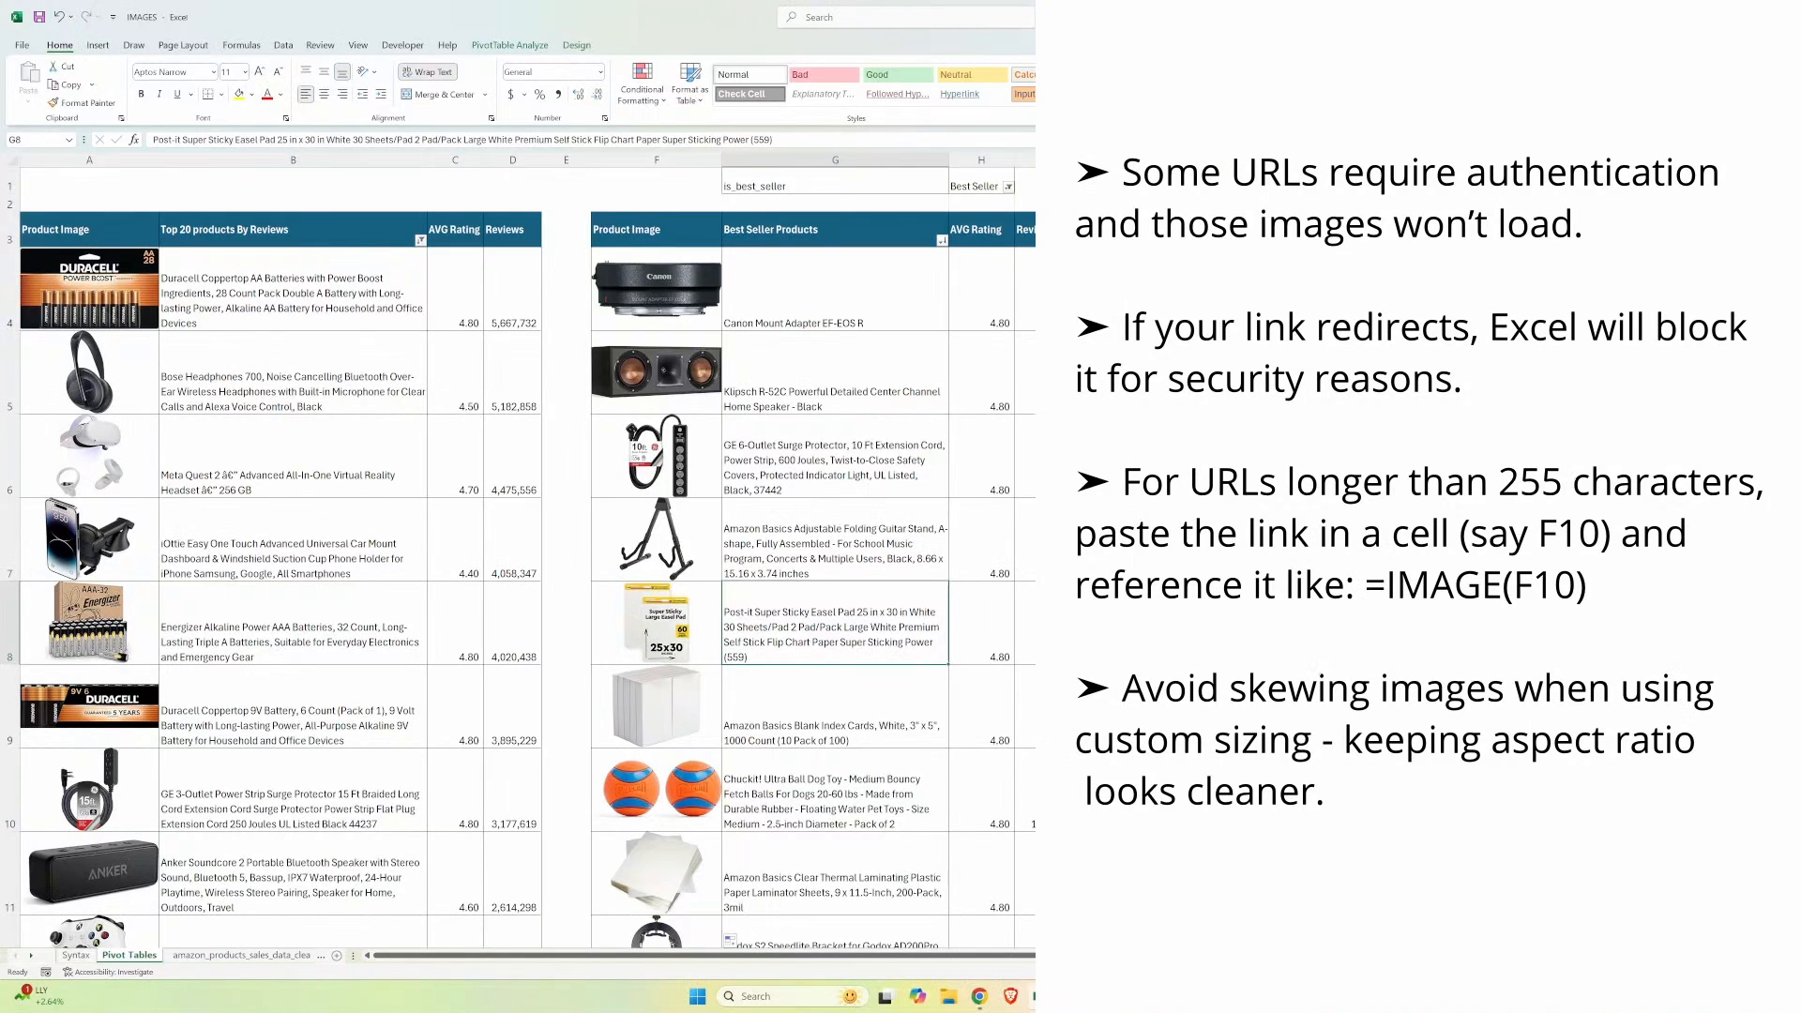